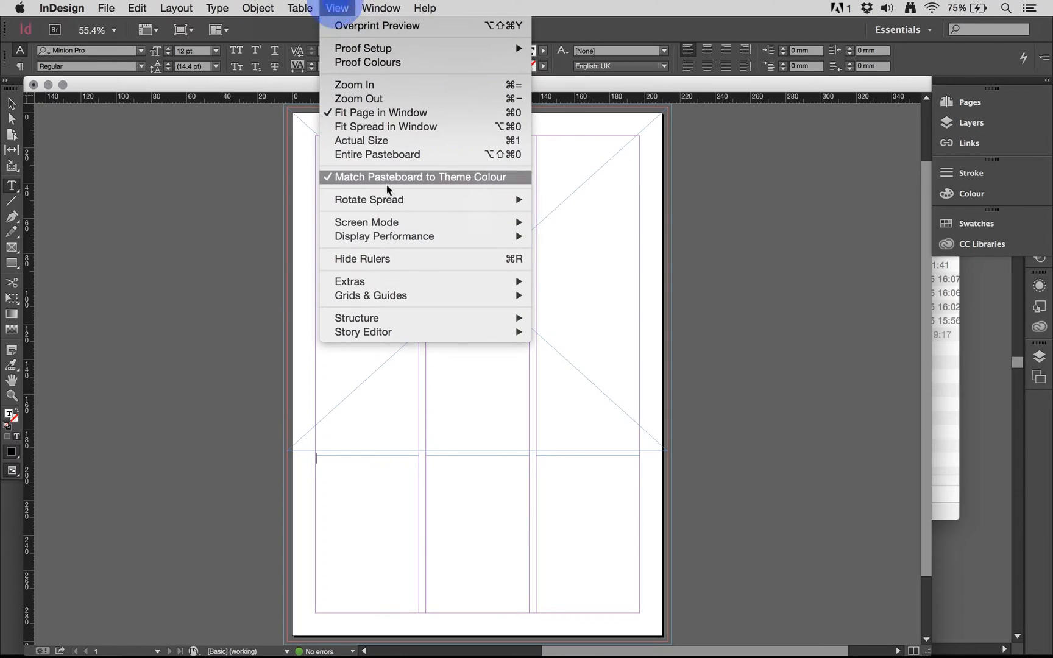
- Turn on the display of text threads for the document
mouse_move(387, 240)
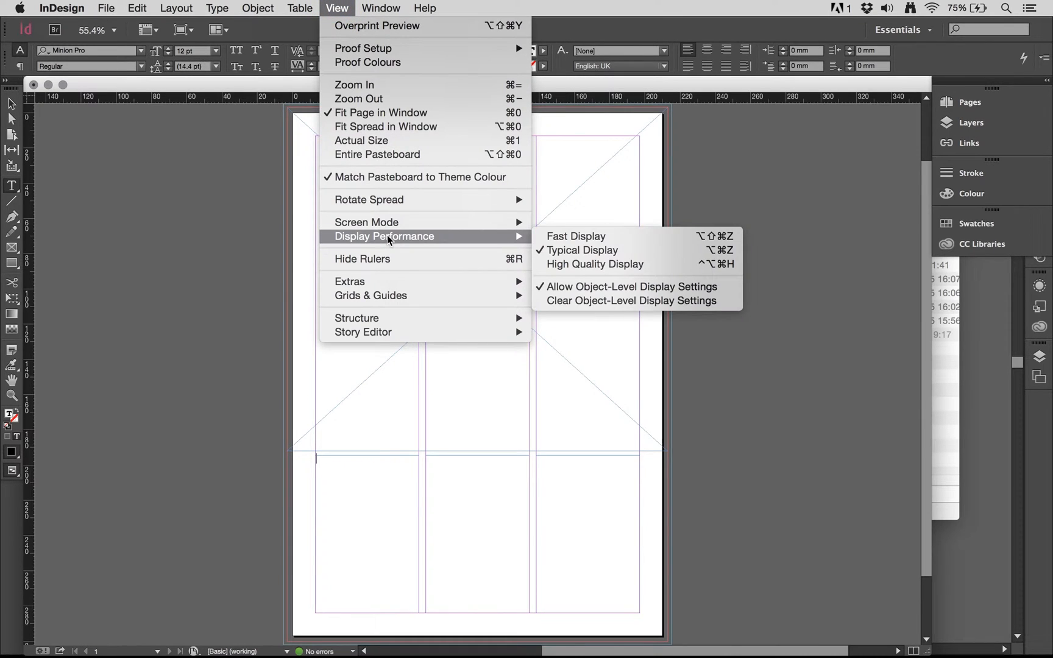
mouse_move(381, 8)
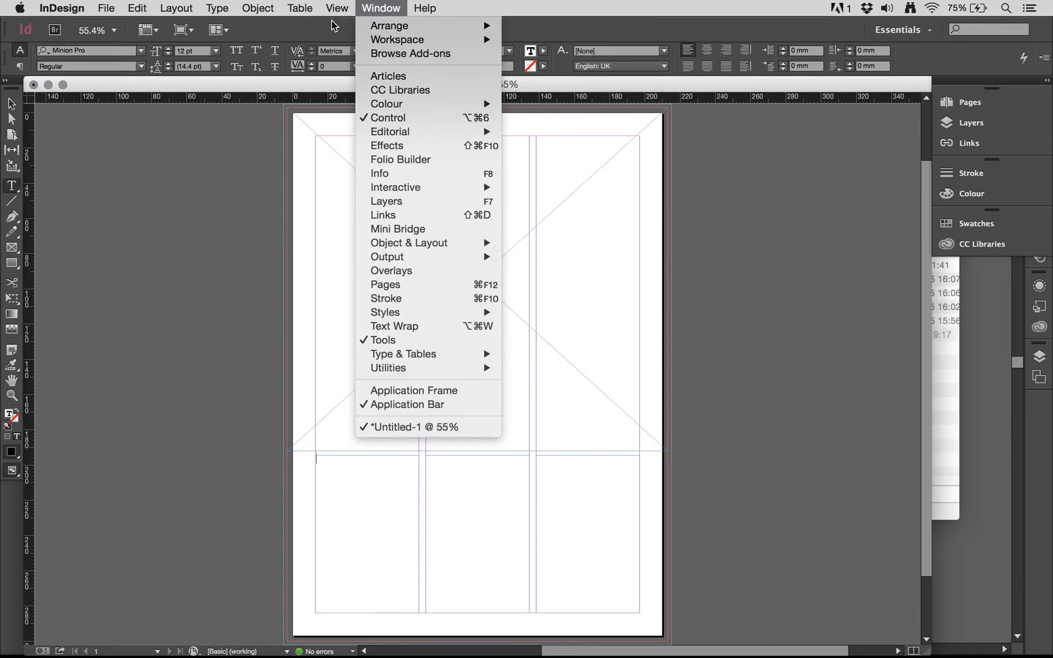
mouse_move(338, 12)
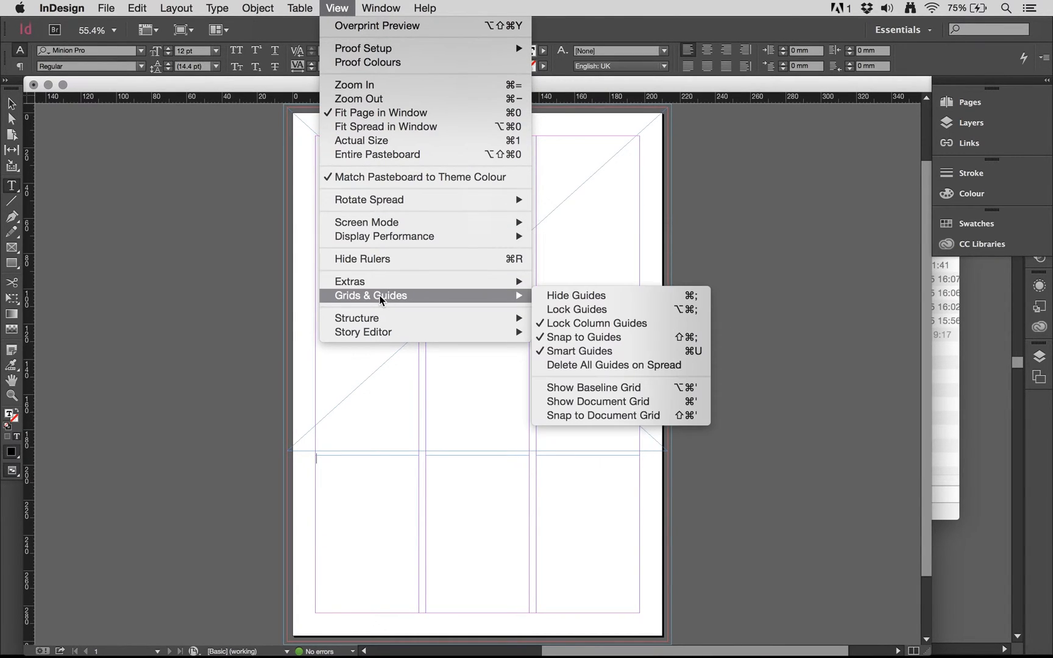
mouse_move(379, 285)
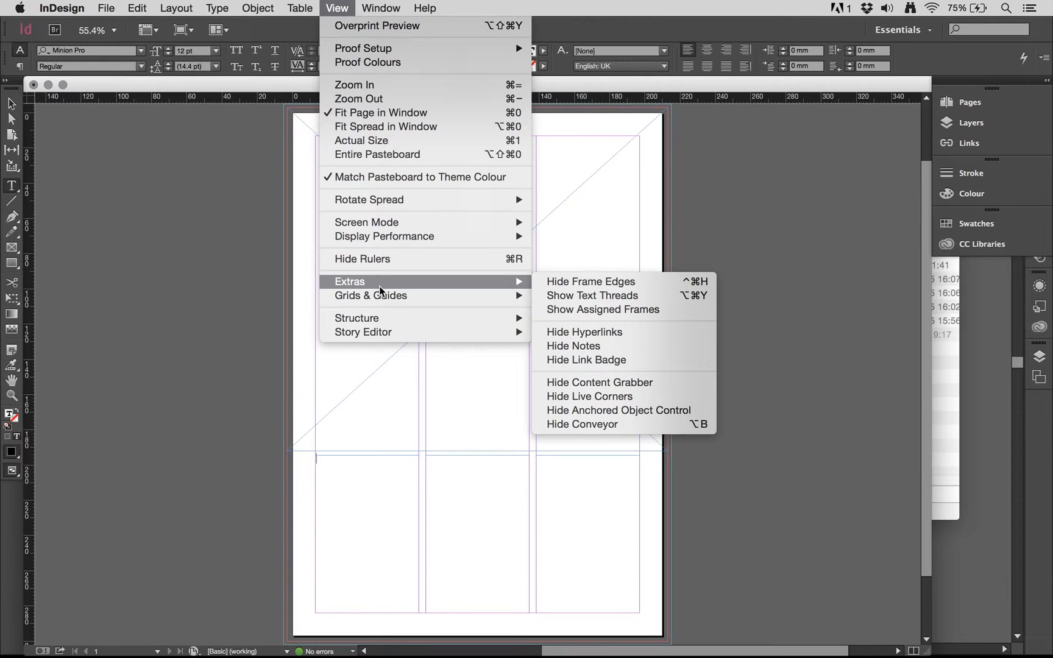
left_click(585, 295)
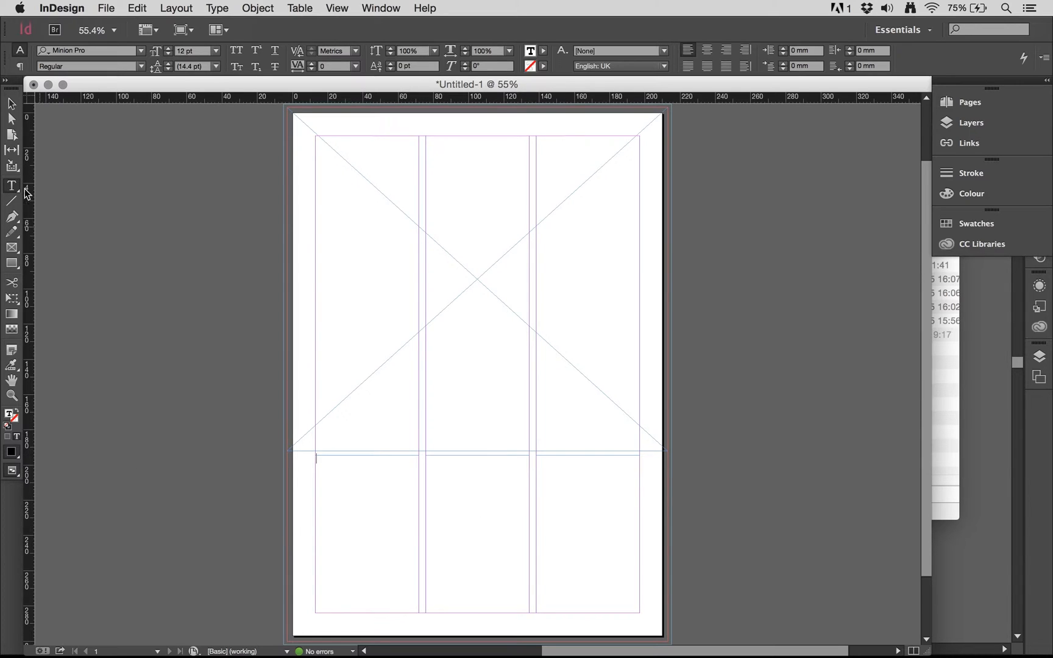
- Thread the three text frames in the page's lower part from left to middle to right
left_click(12, 110)
left_click(357, 507)
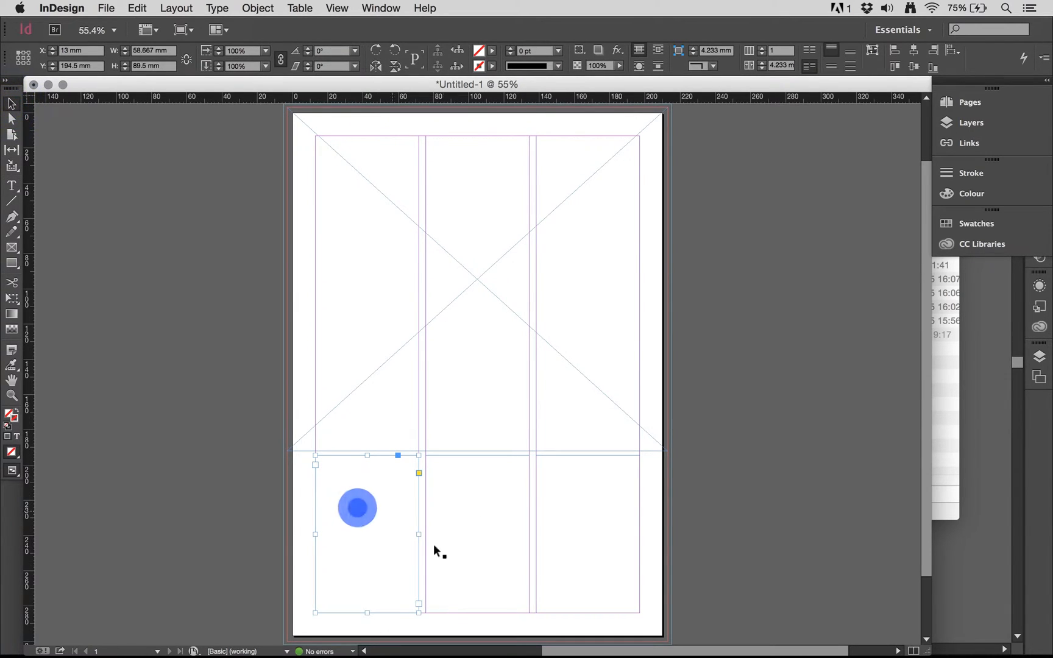
left_click(419, 605)
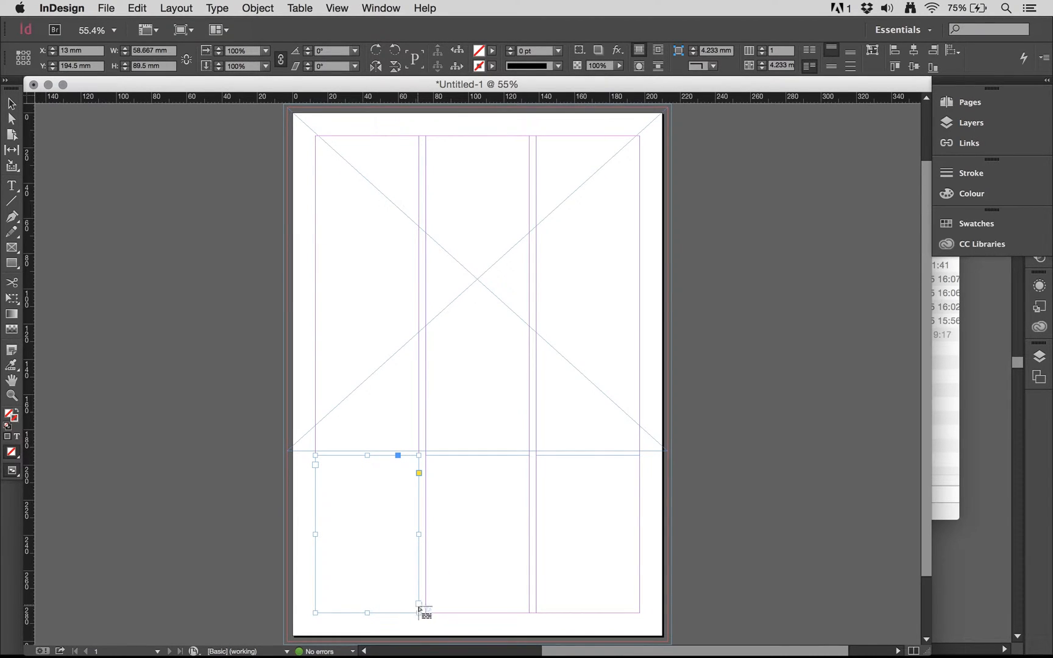
left_click(452, 504)
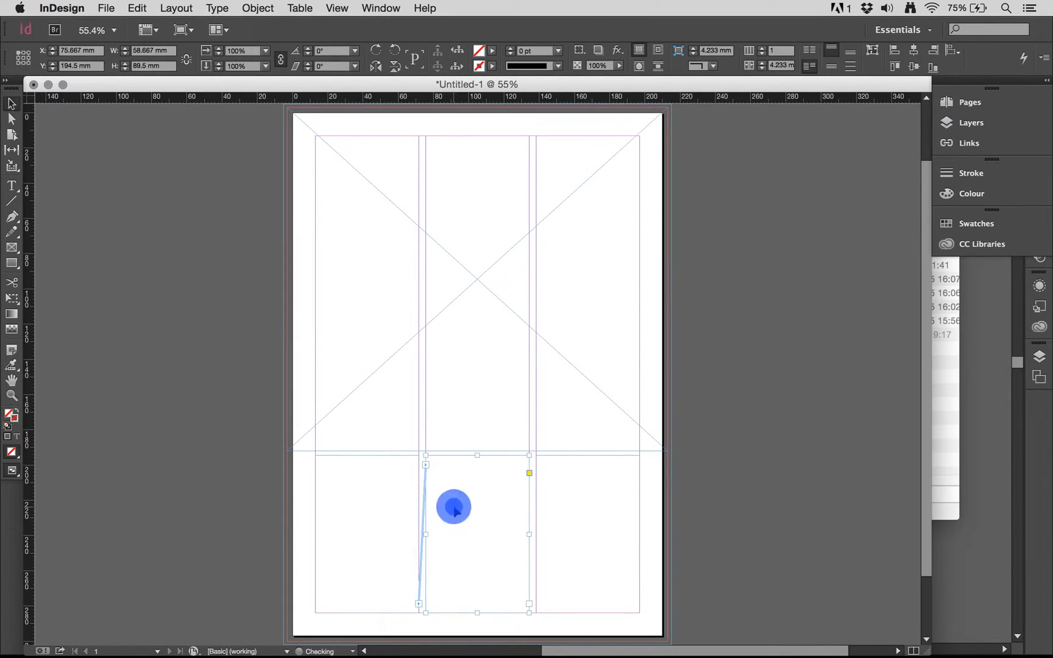
left_click(529, 603)
left_click(579, 458)
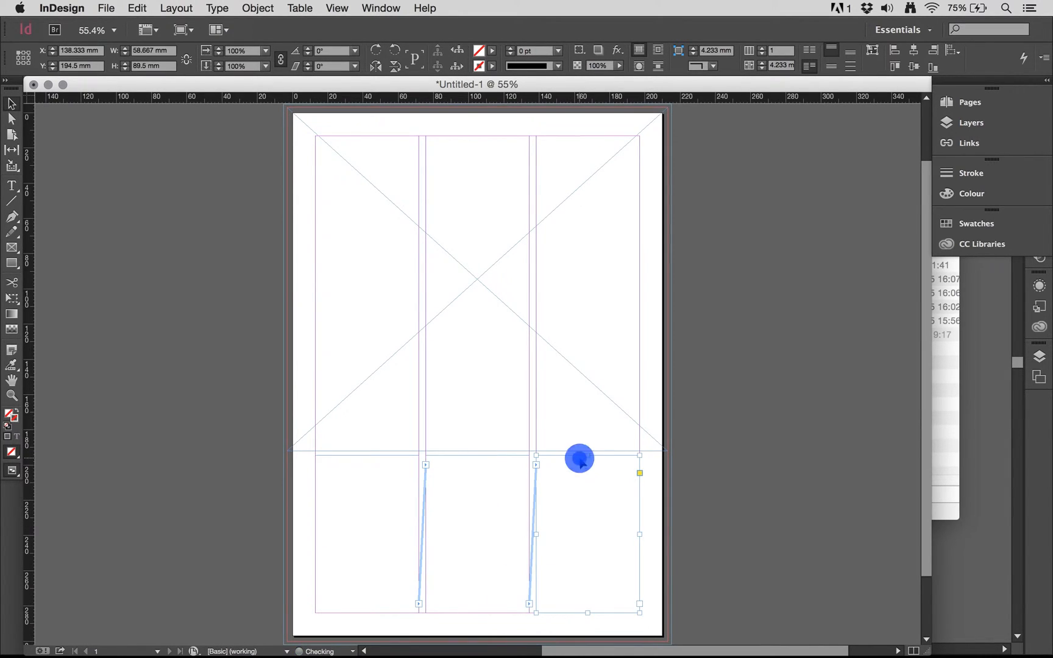
- Fill the linked text frames with placeholder text, starting from the left frame
left_click(12, 186)
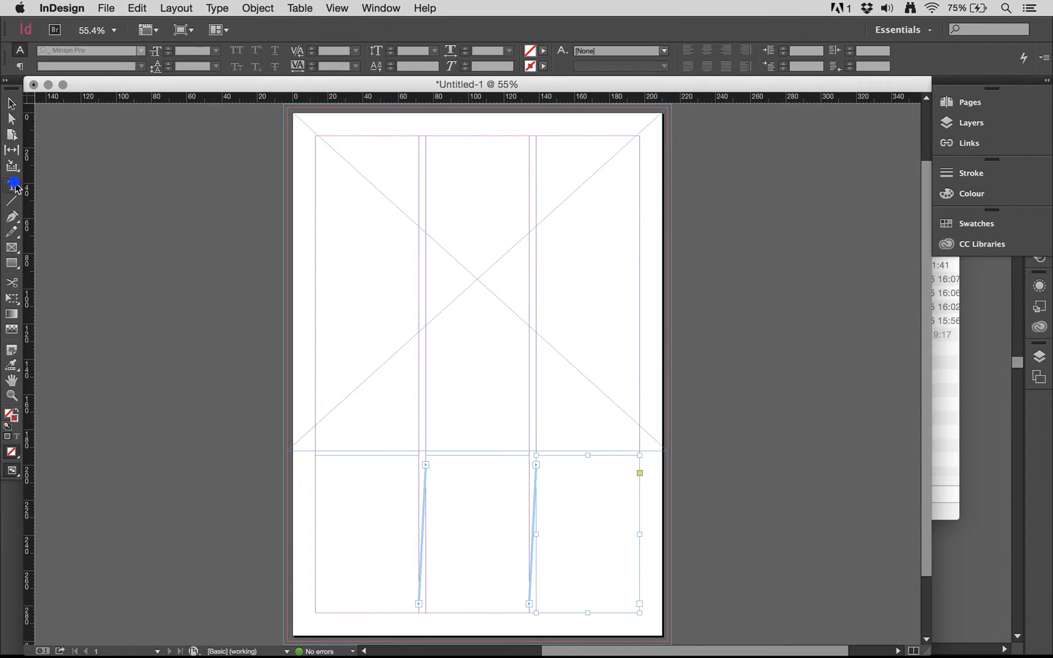
left_click(343, 505)
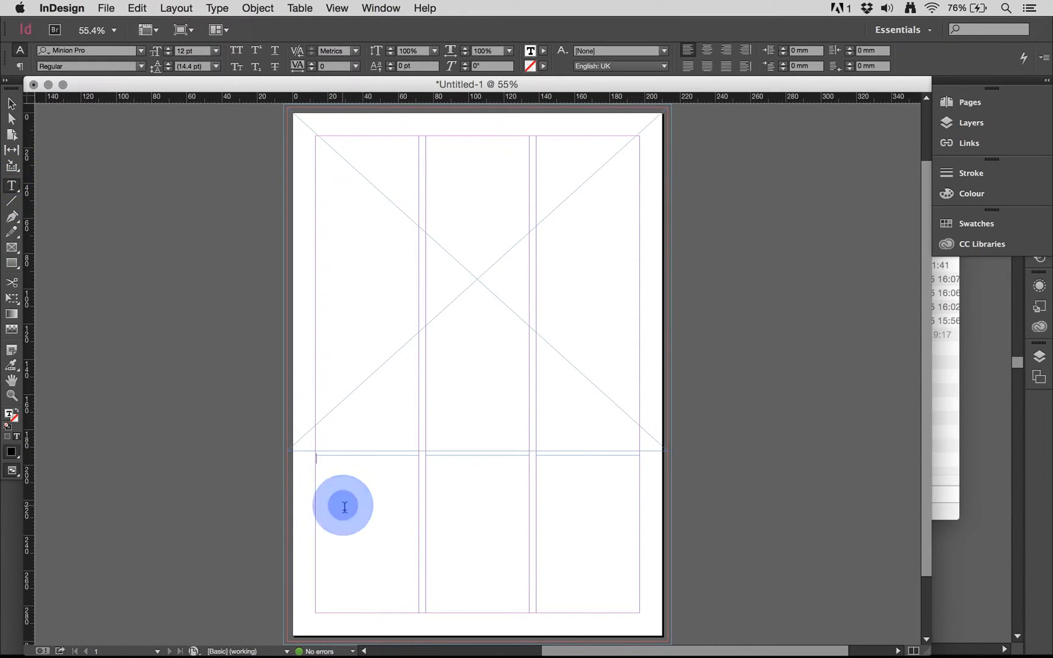
right_click(343, 507)
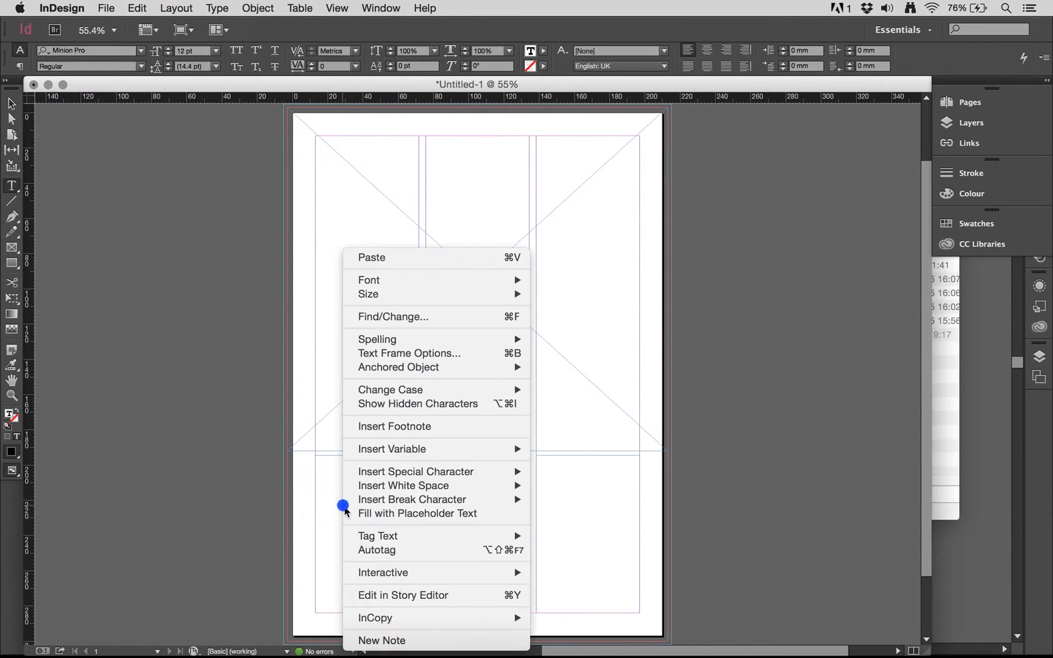
left_click(378, 515)
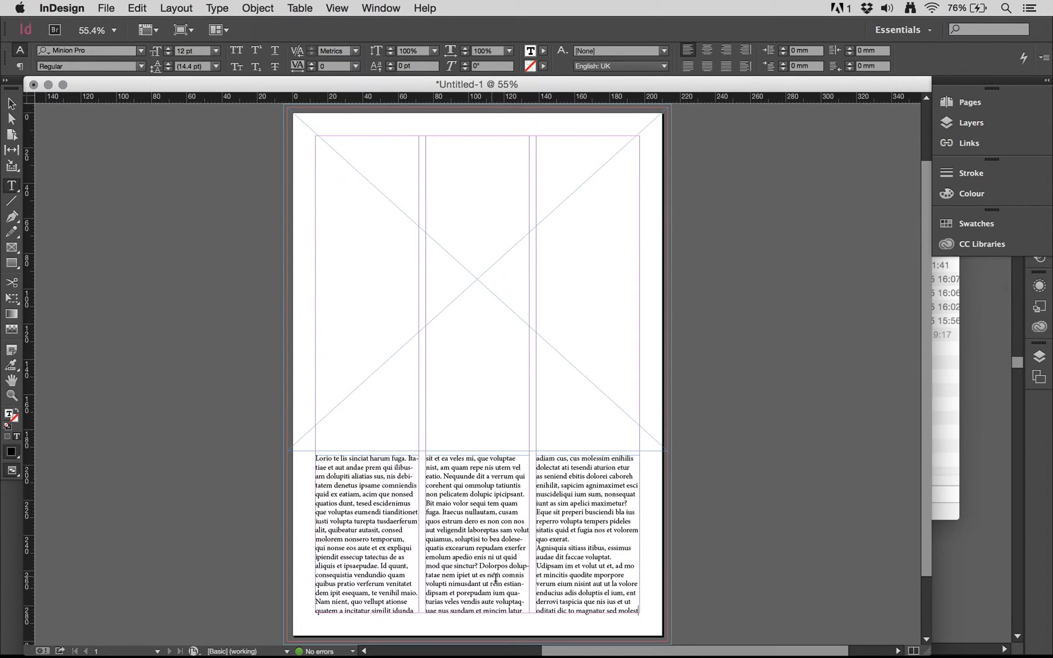
- Try extending the middle text frame upward to 159 mm high and shortening the right one to 44.75 mm, restoring each to align with its neighbours
left_click(11, 104)
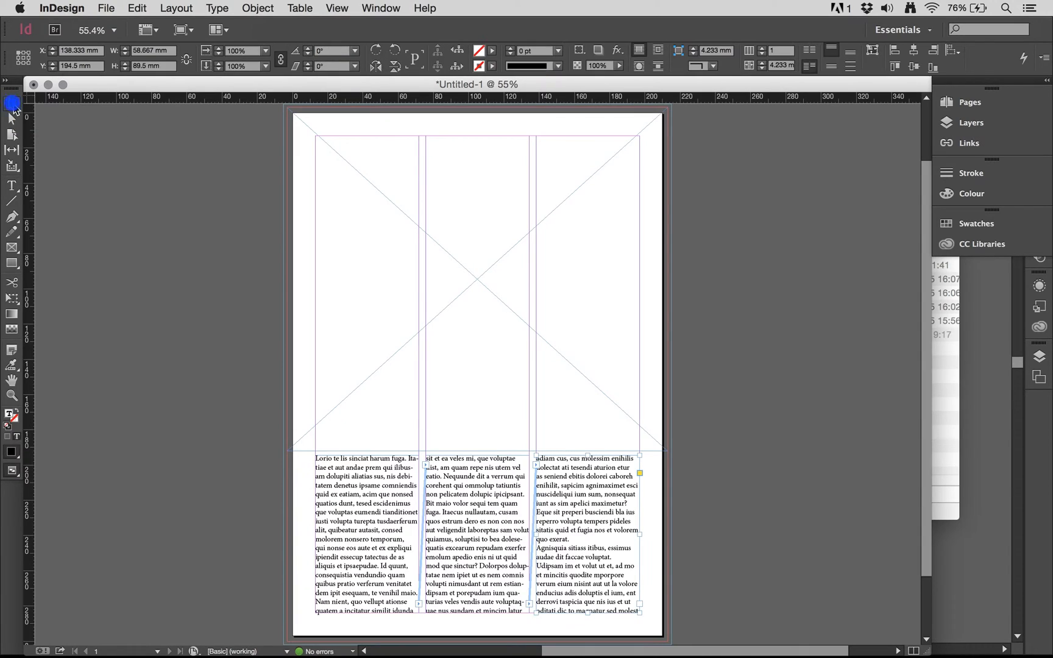
left_click(510, 548)
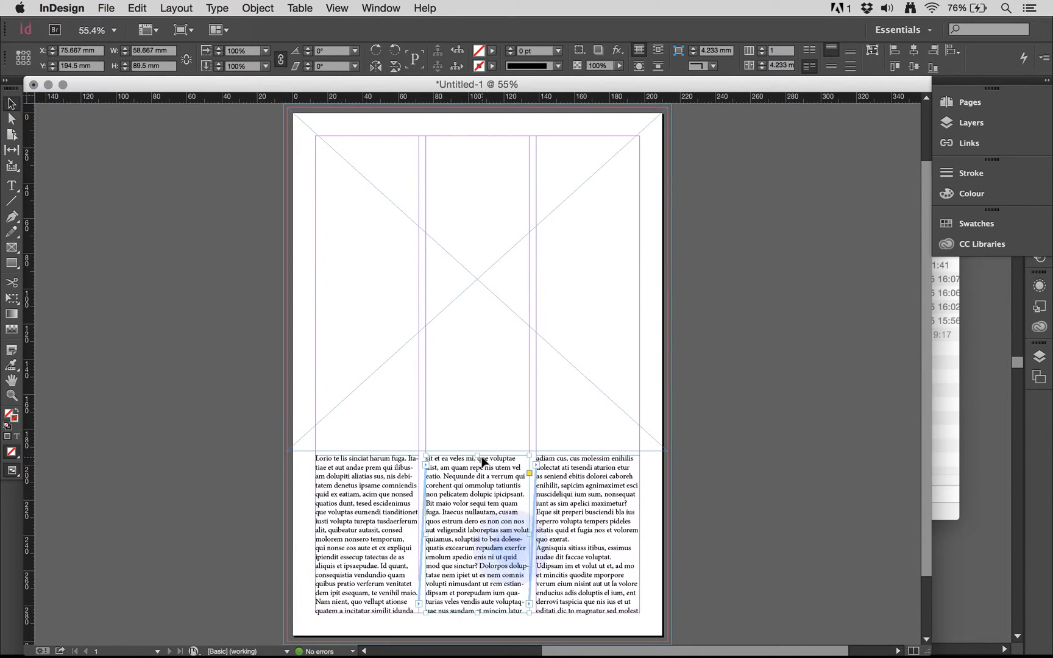
left_click_drag(477, 455, 479, 334)
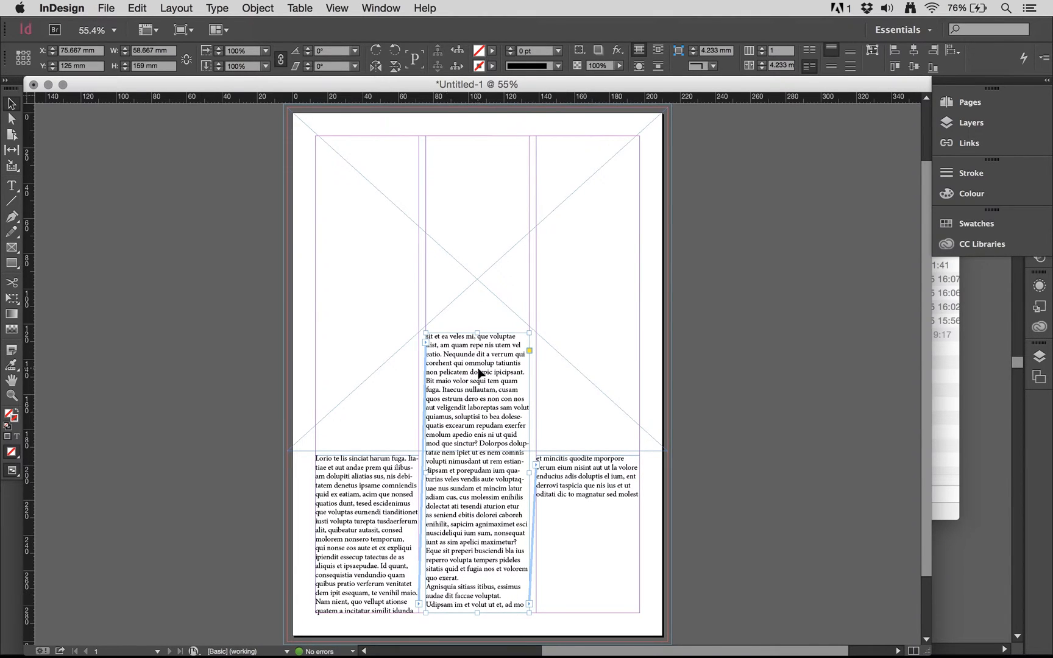
left_click_drag(479, 333, 470, 454)
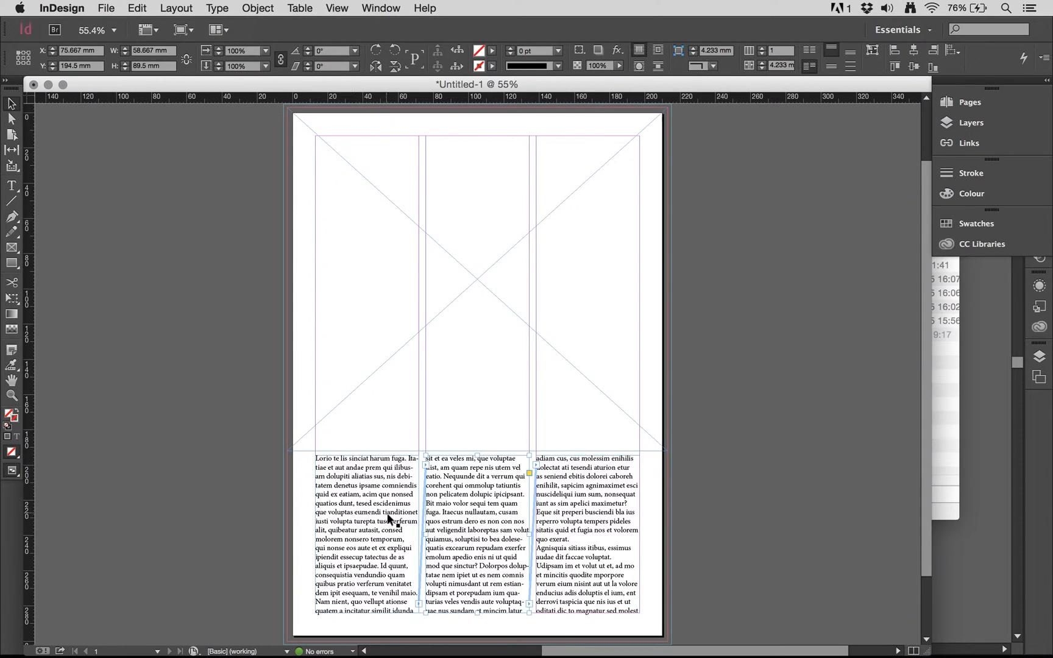
left_click_drag(594, 603, 593, 539)
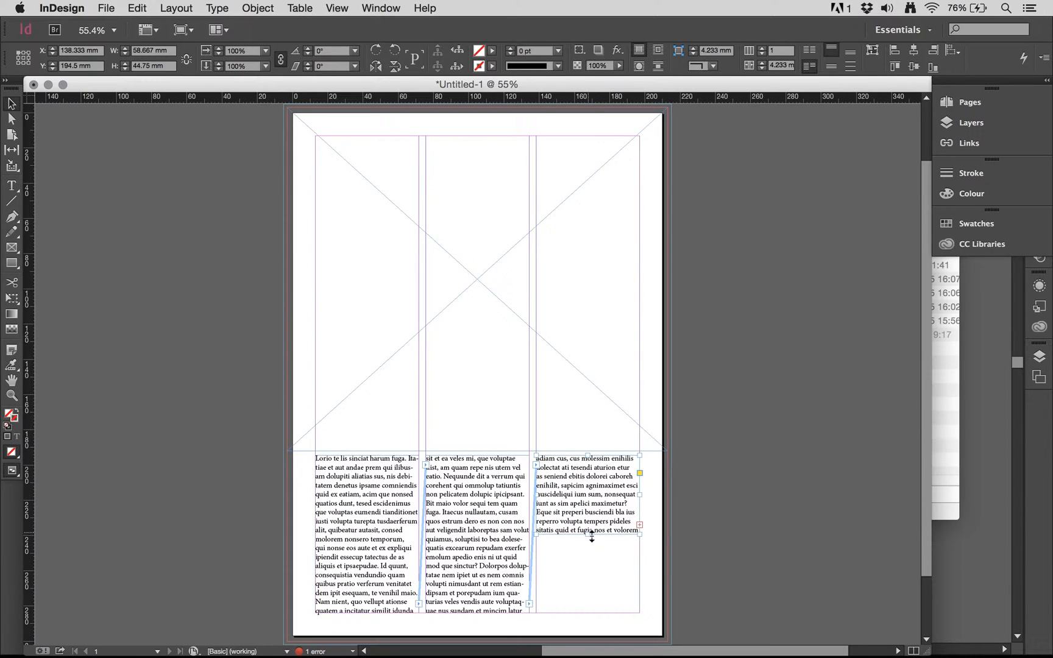
left_click_drag(591, 535, 592, 614)
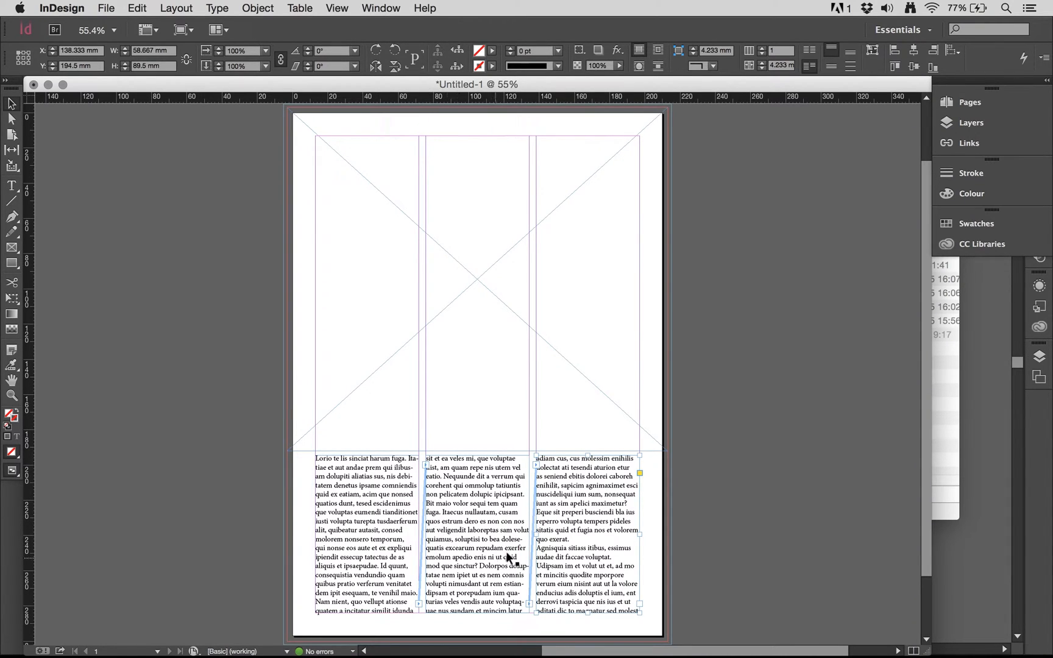
- Place test0002.psd from the TEST001 folder into the large empty picture frame above the text columns
left_click(465, 364)
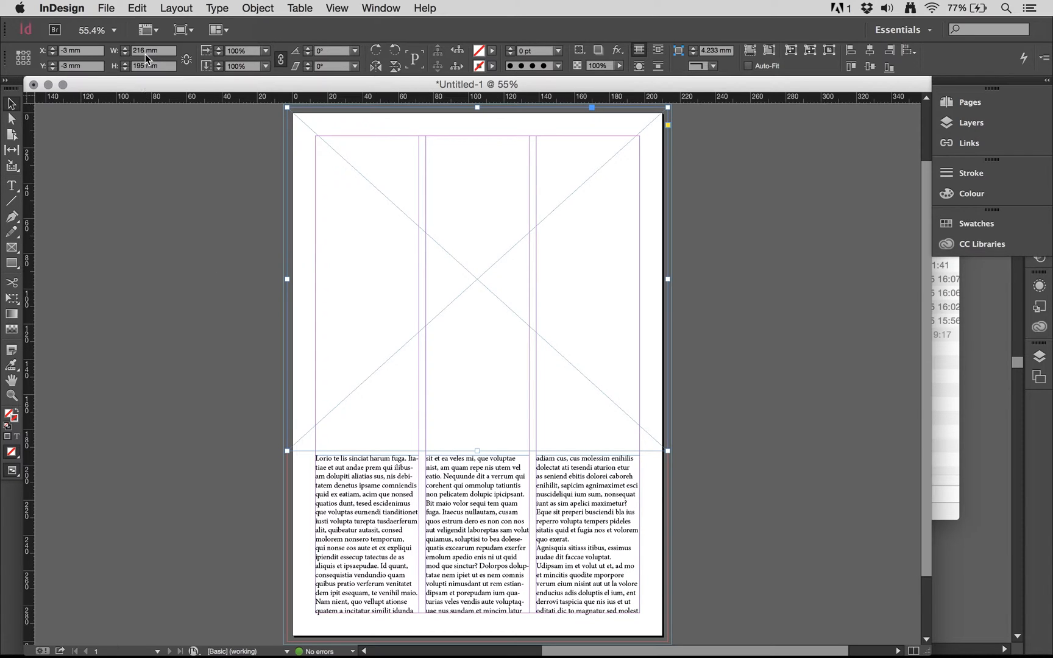
left_click(105, 13)
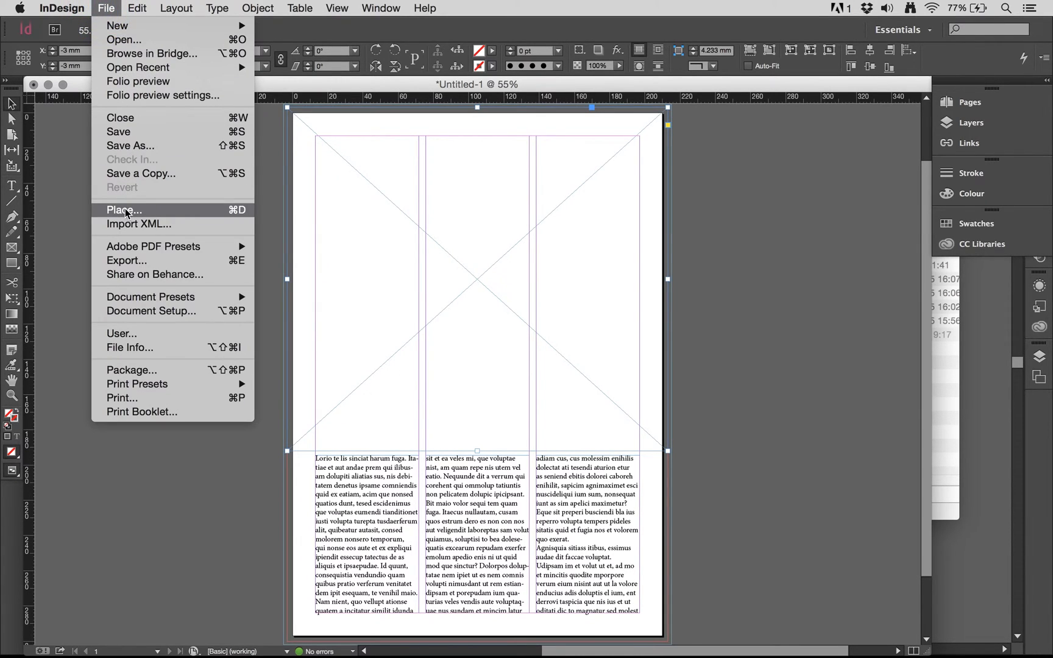
left_click(202, 213)
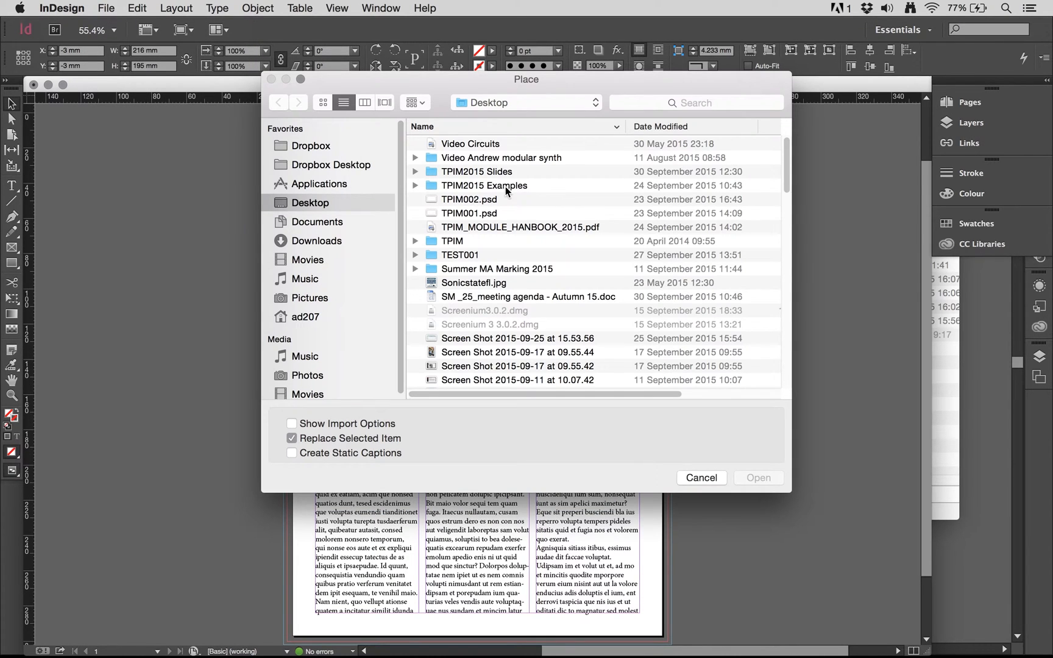
left_click(509, 105)
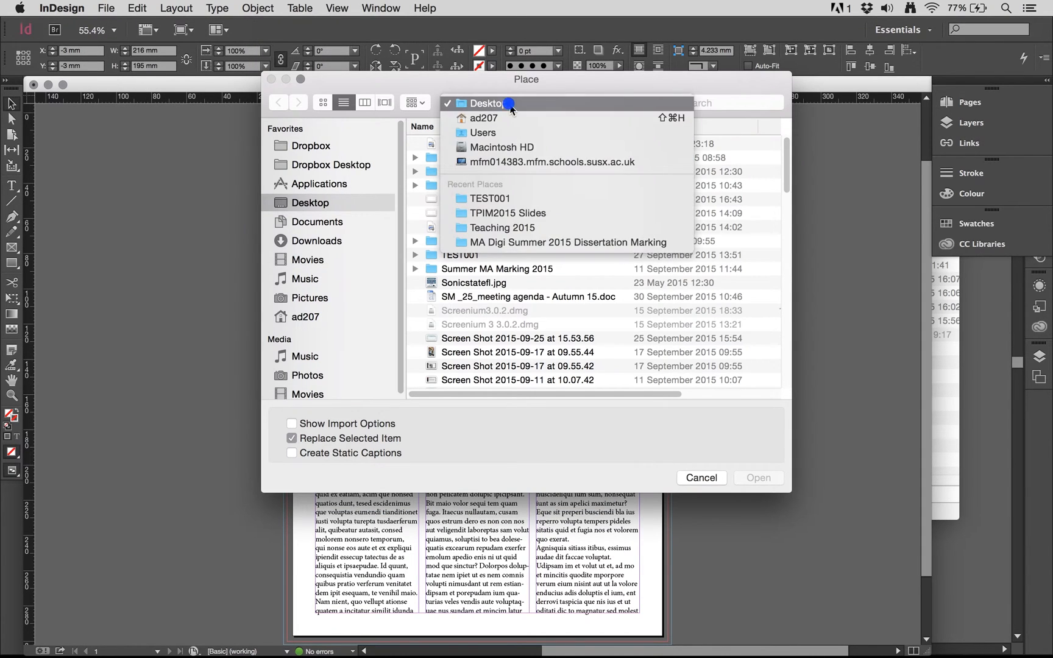
left_click(507, 198)
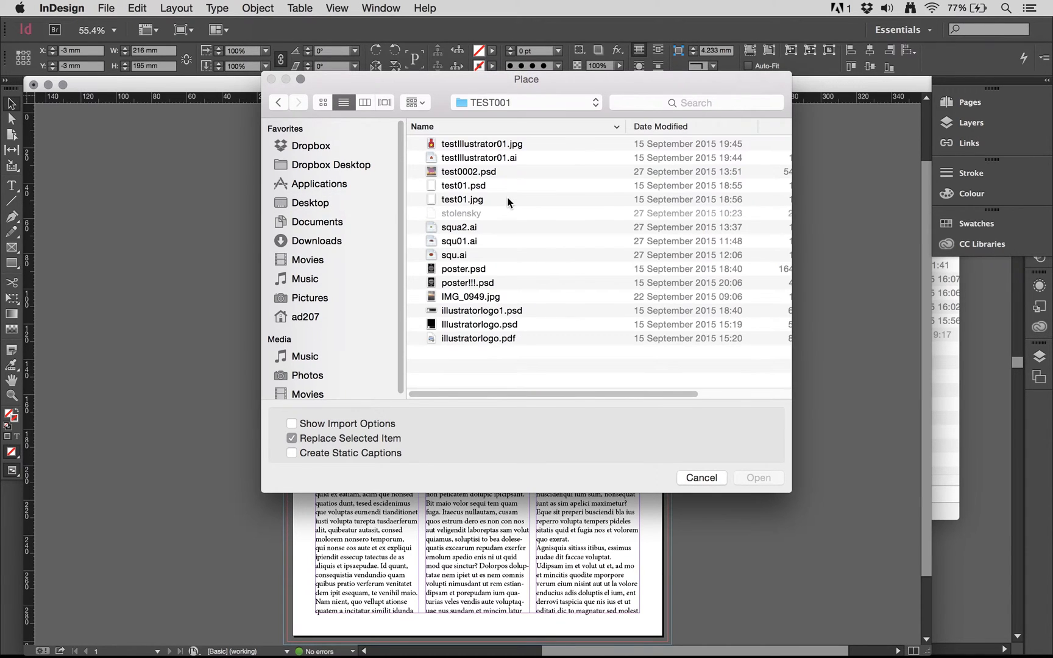
left_click(486, 172)
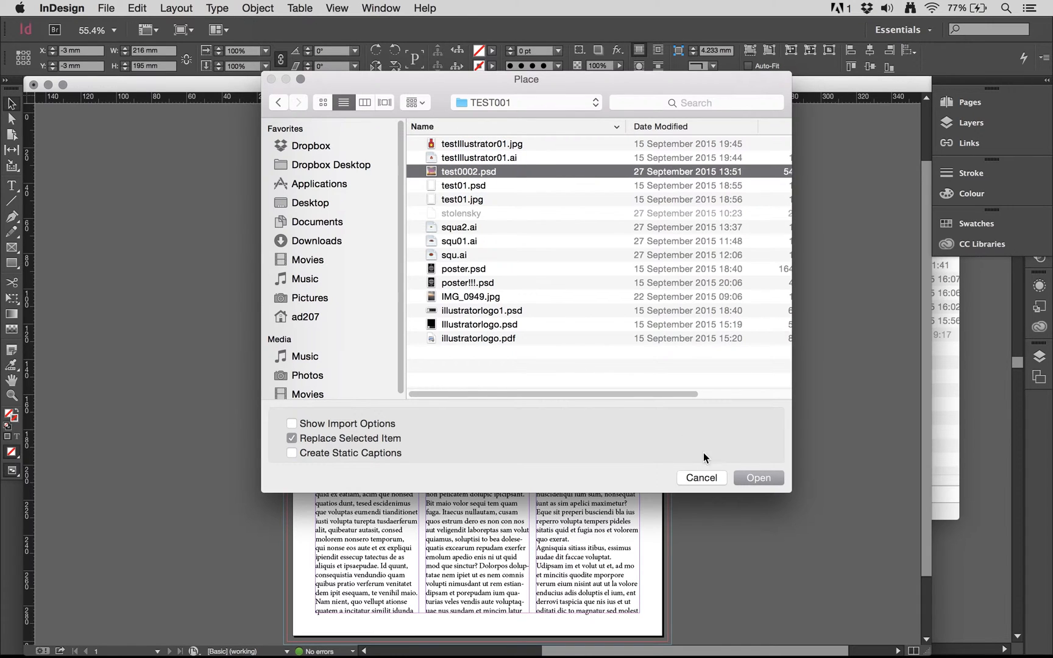
left_click(758, 478)
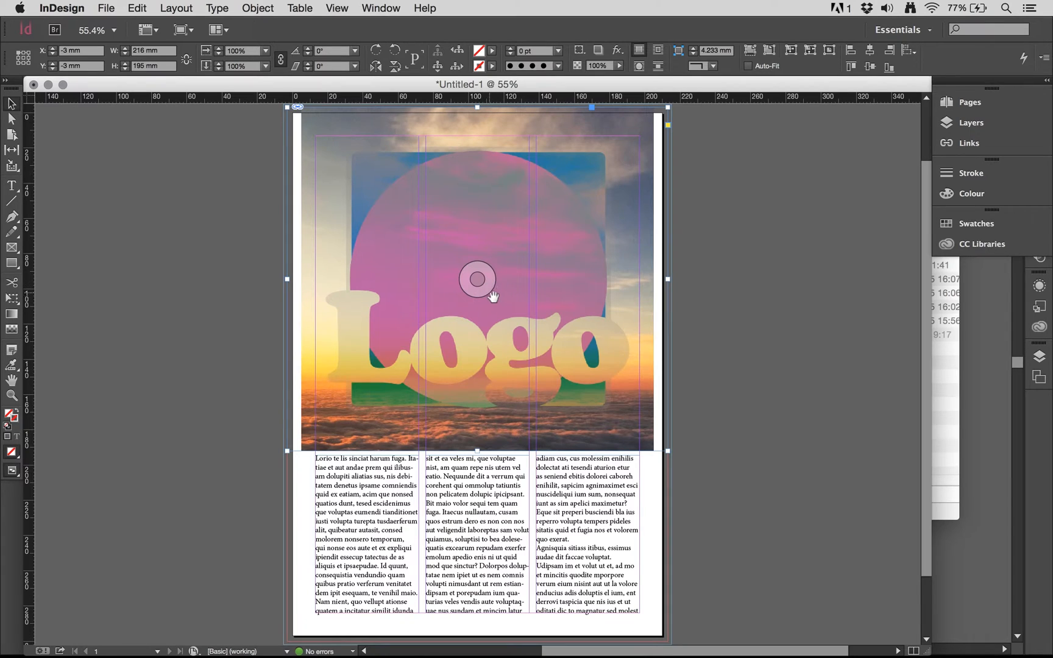
- Shift the placed image within its frame, and make it fill the frame proportionally
left_click_drag(477, 279, 455, 269)
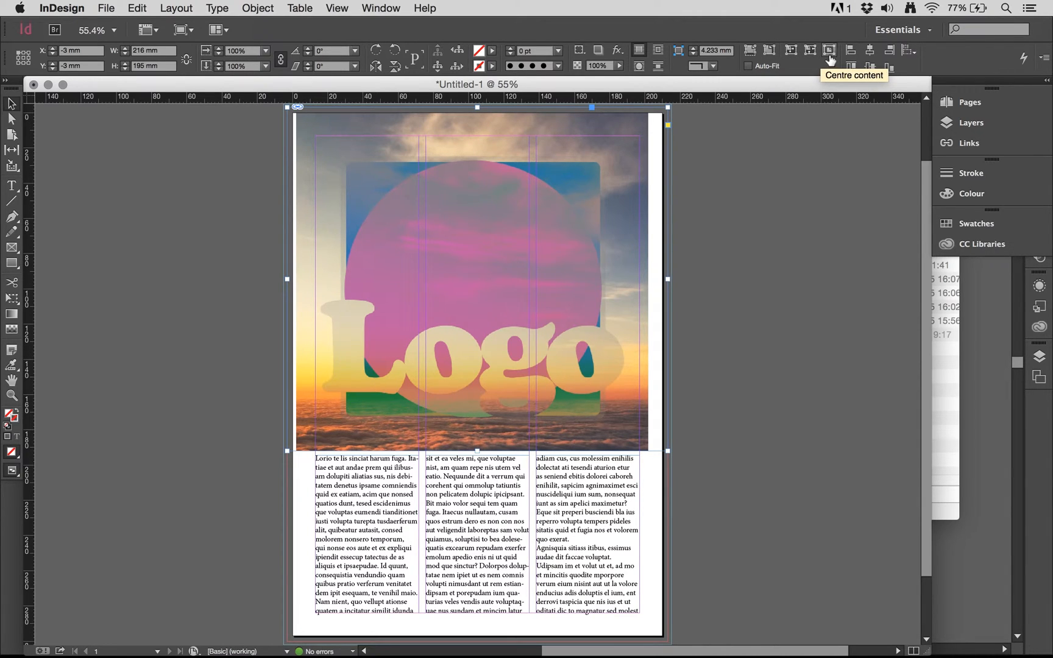
right_click(503, 188)
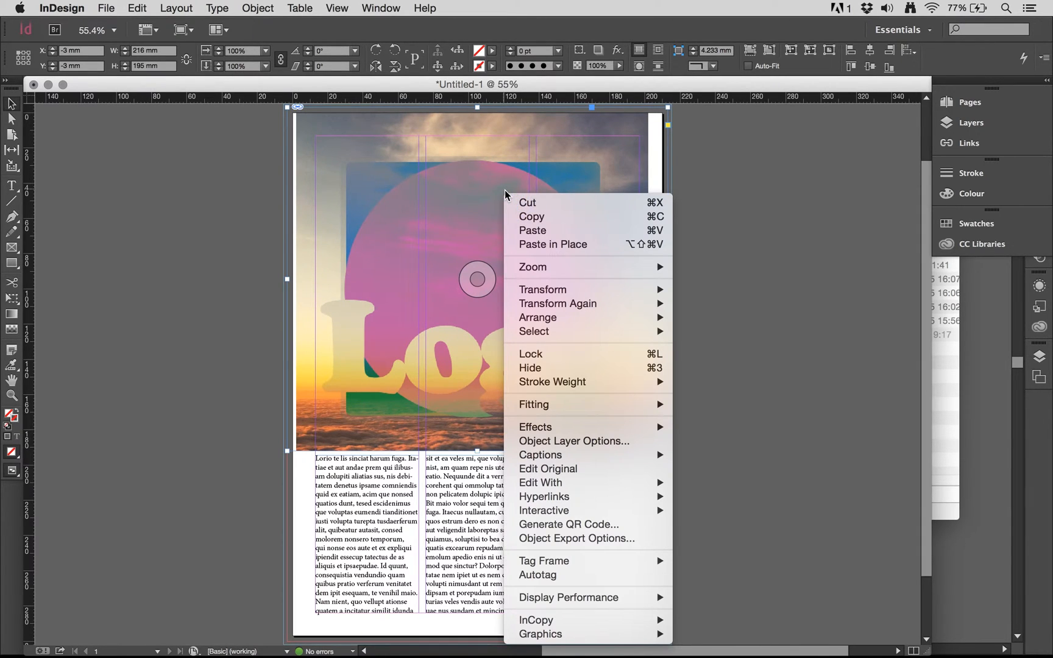
mouse_move(536, 405)
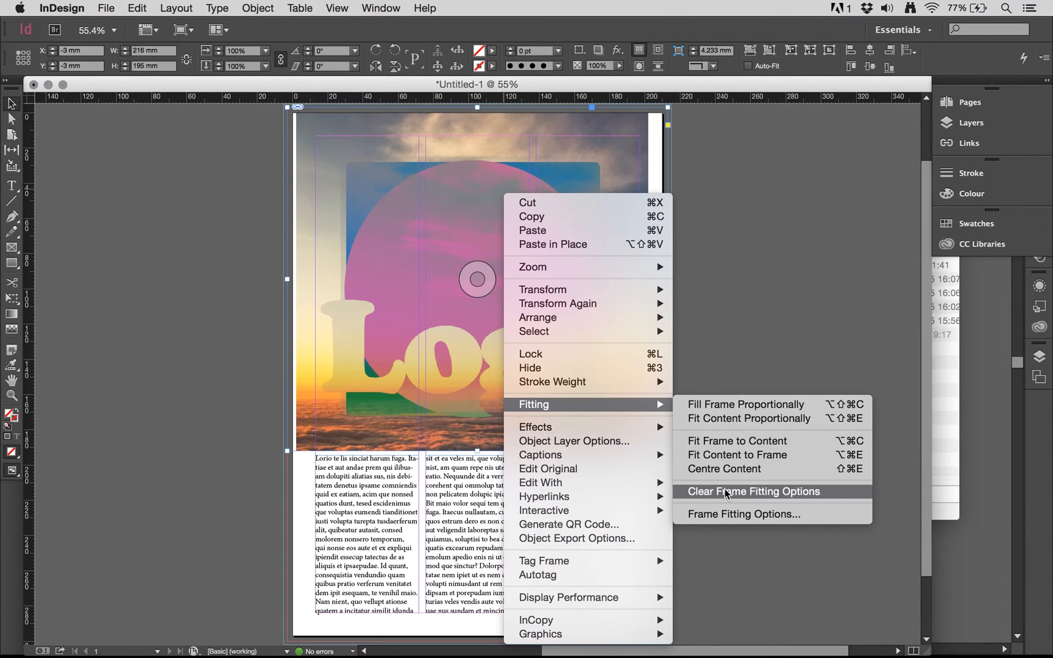
left_click(735, 406)
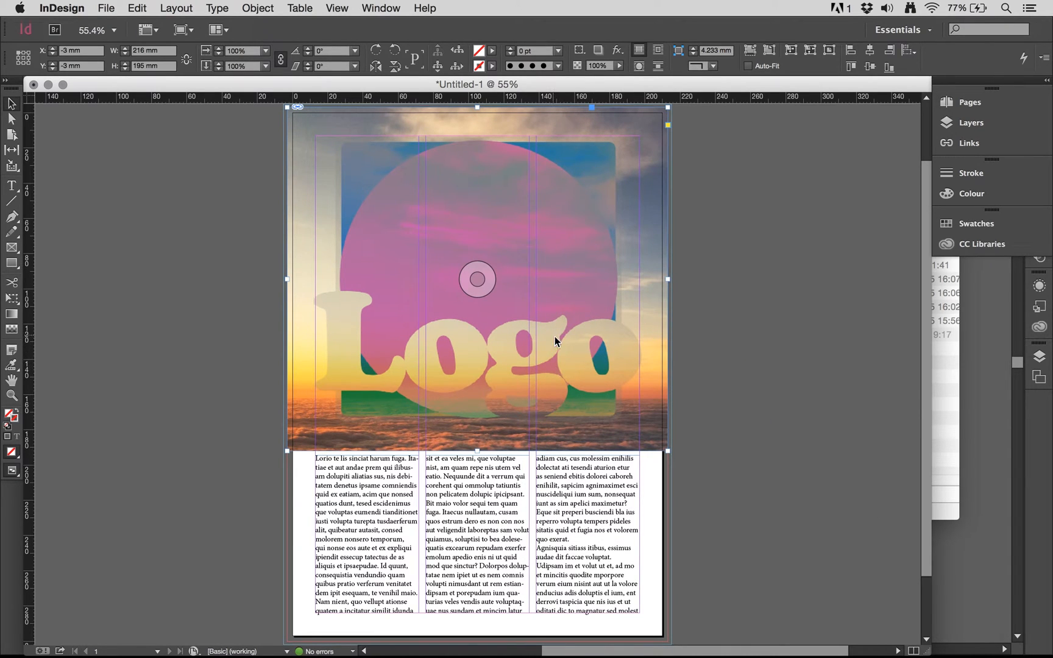
right_click(548, 301)
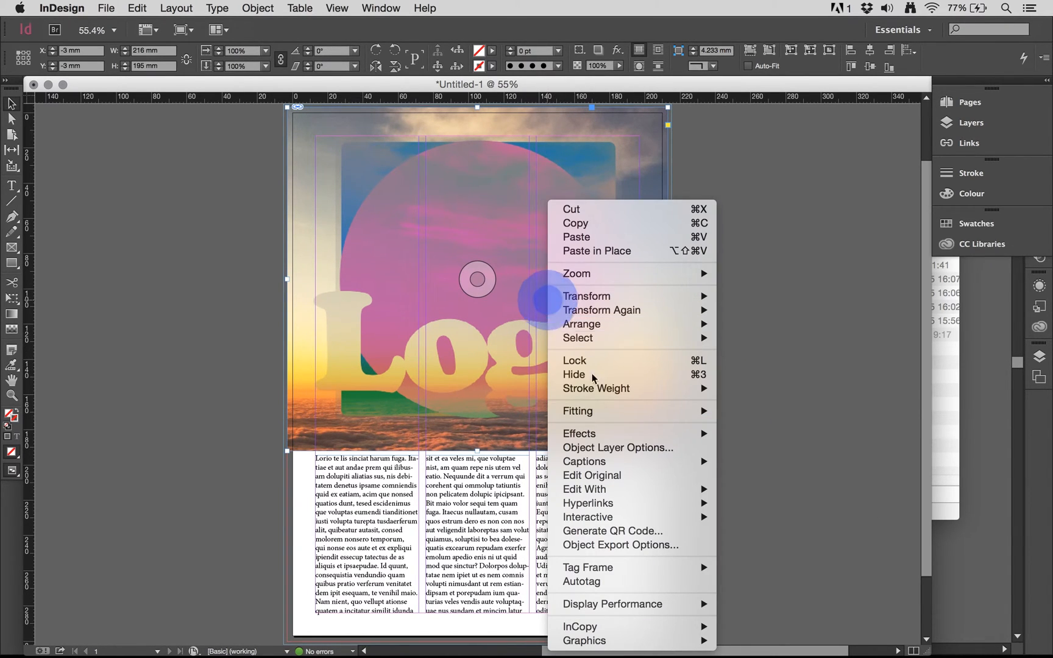
mouse_move(600, 413)
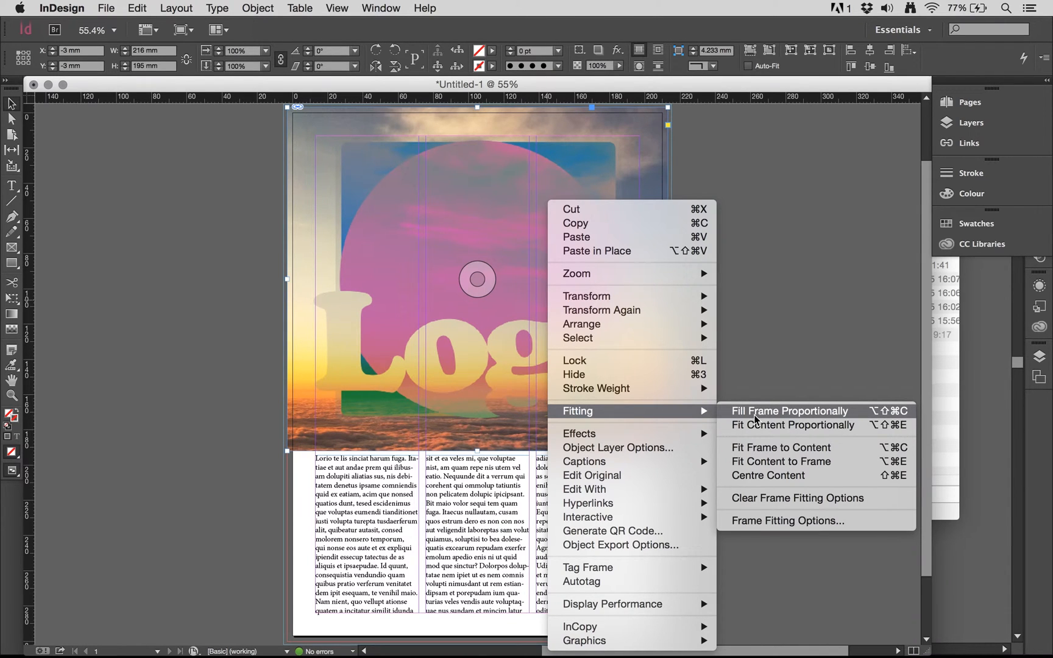
right_click(440, 363)
left_click(366, 238)
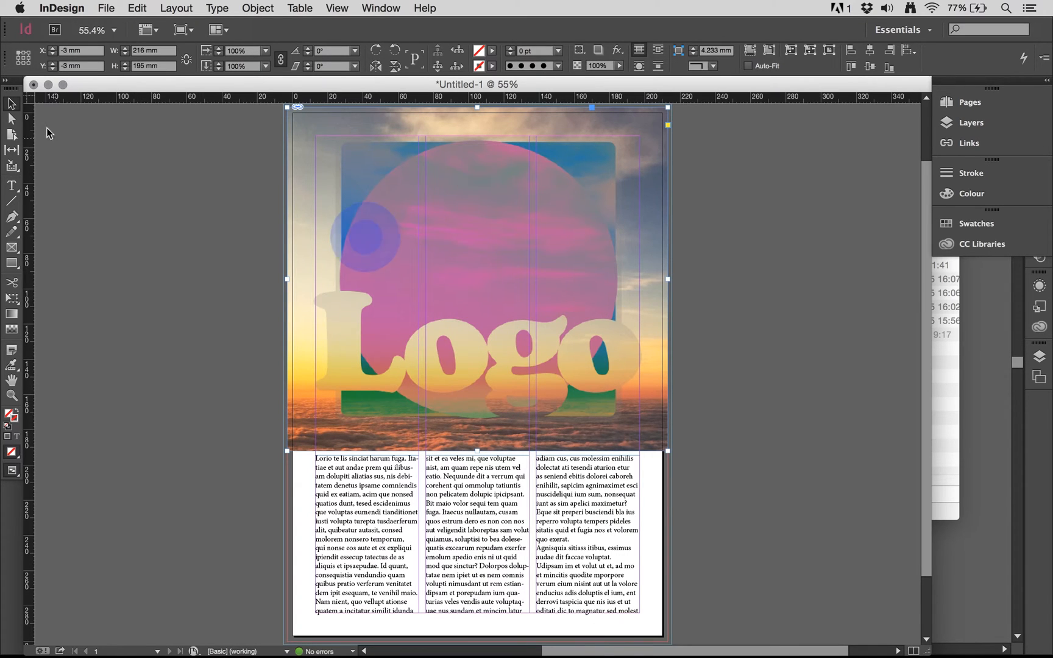
- Try stretching the placed image inside its frame to 234 mm wide, and squeezing it to 155.5 mm wide from its left edge
left_click(13, 122)
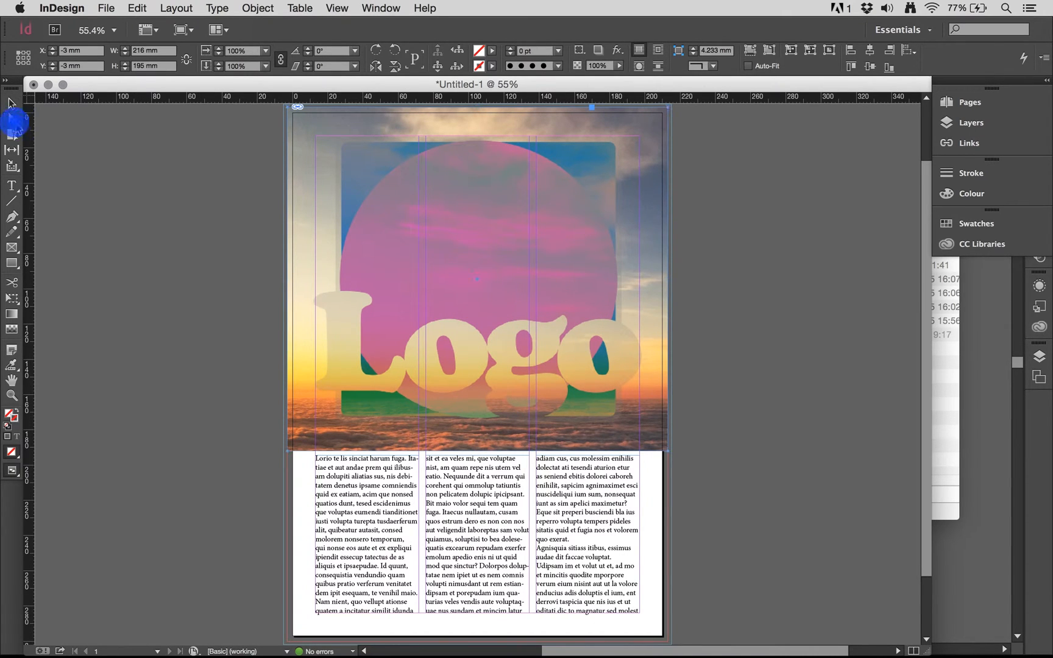
left_click(328, 400)
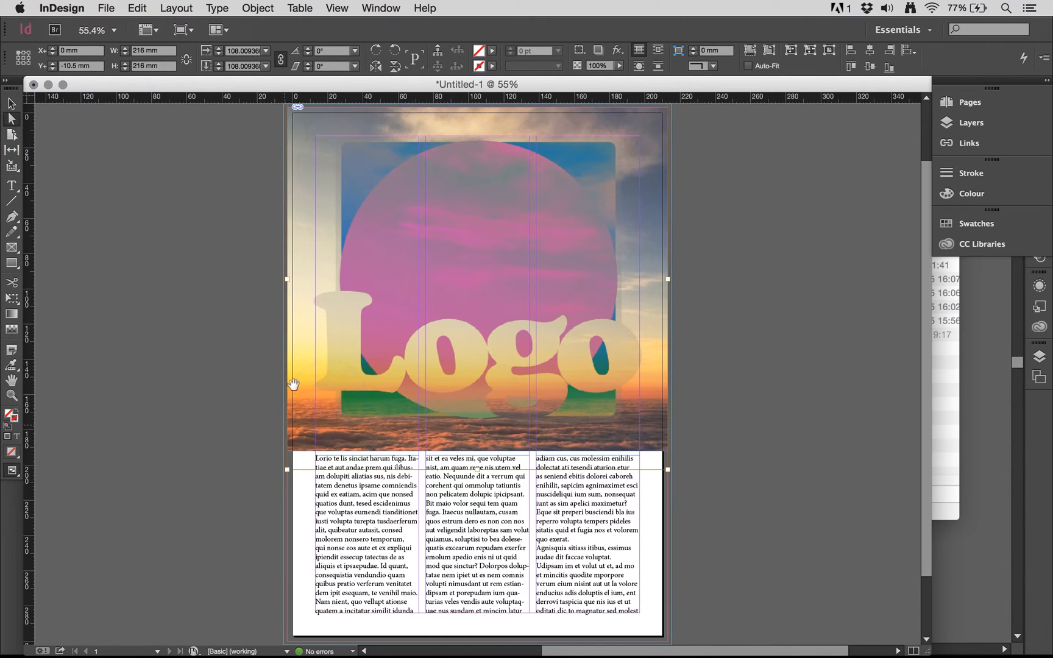
left_click_drag(285, 281, 255, 280)
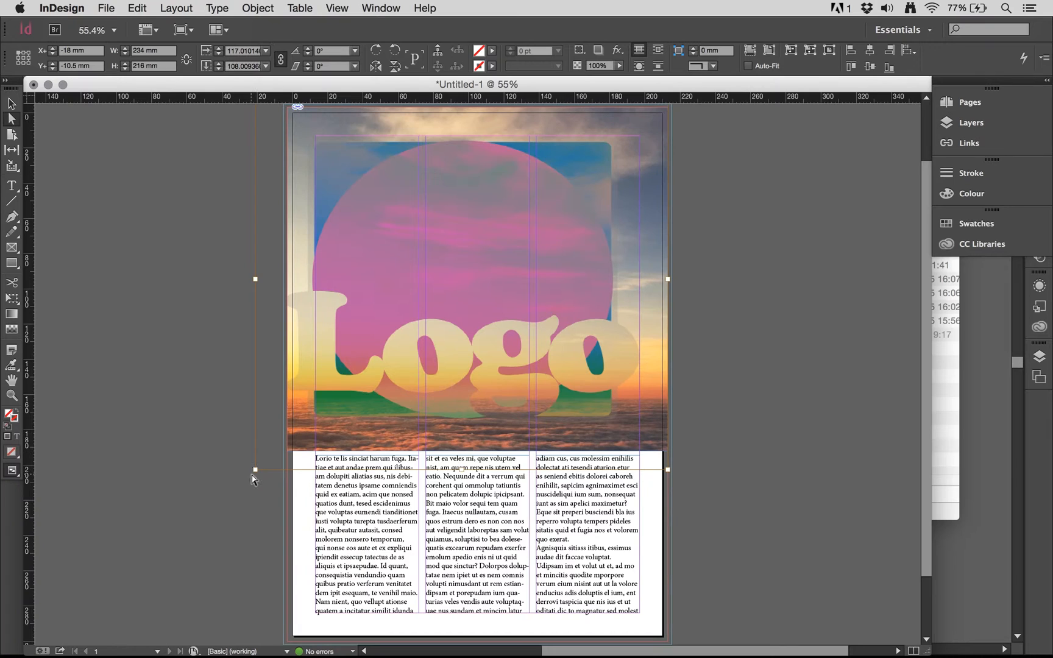
key("super+equal")
key("super+equal")
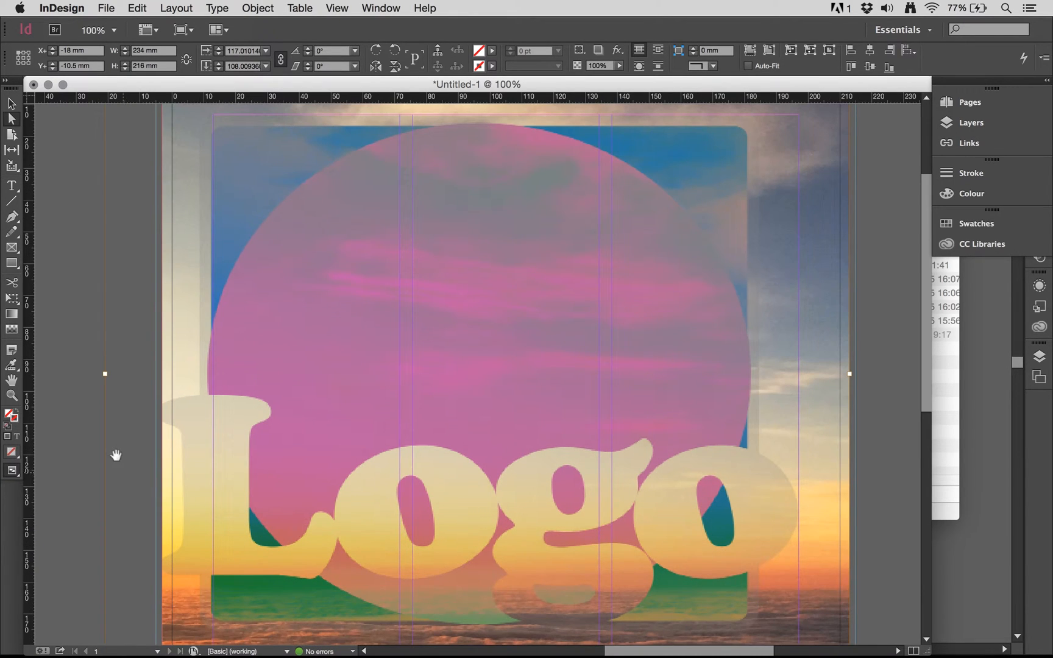
scroll(116, 455, "left", 2)
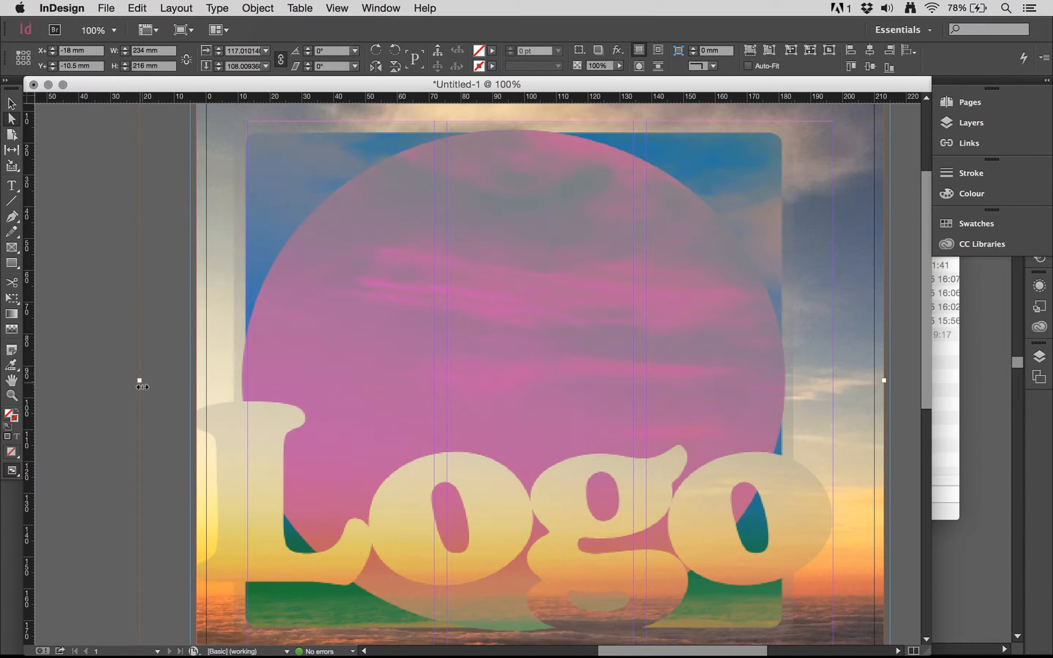
left_click_drag(140, 382, 389, 383)
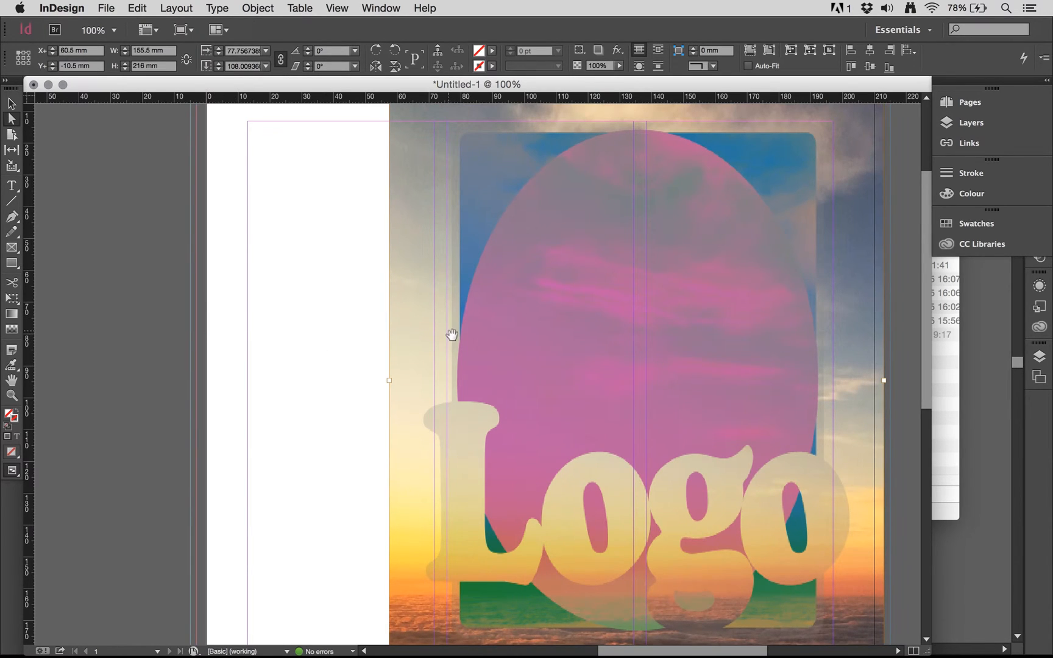
- Refit the distorted image so that it fills its frame proportionally
right_click(406, 271)
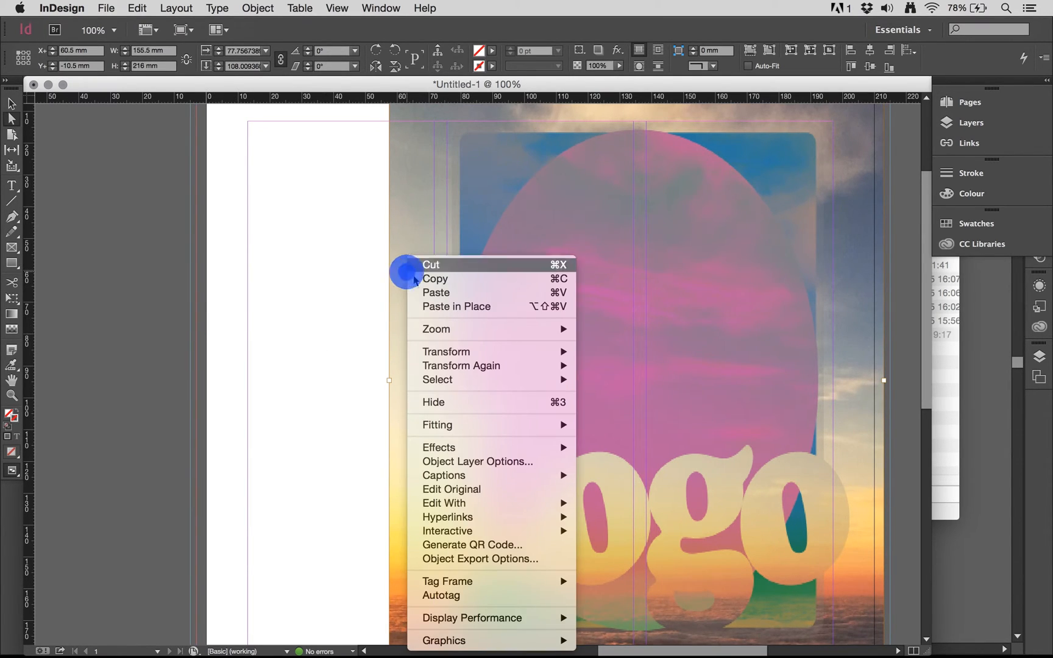
mouse_move(466, 422)
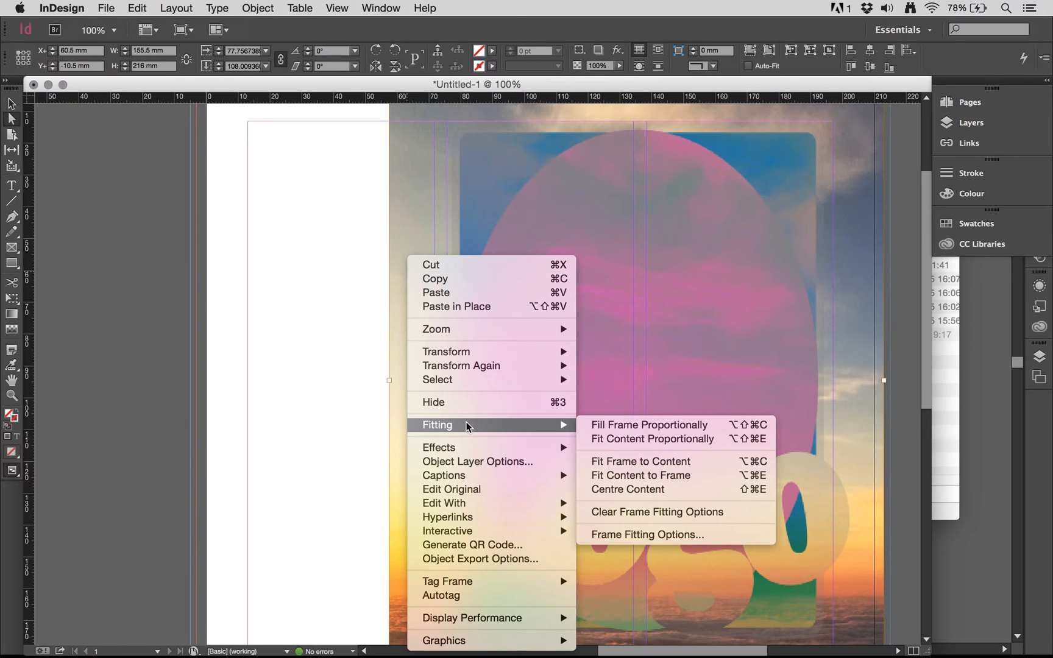
left_click(622, 509)
right_click(490, 275)
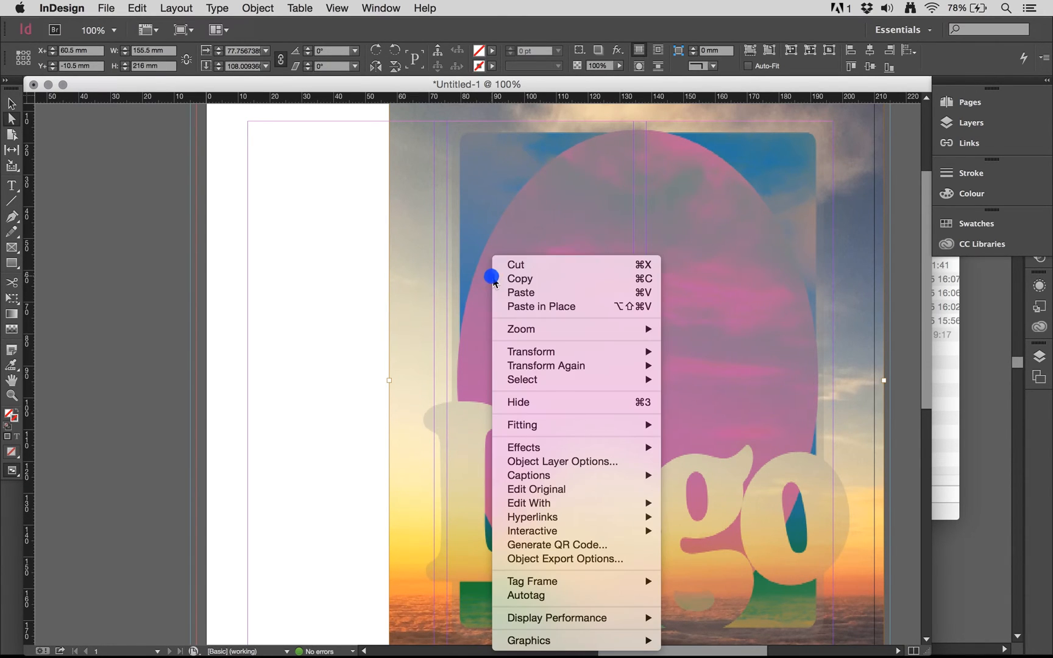
mouse_move(552, 424)
left_click(707, 423)
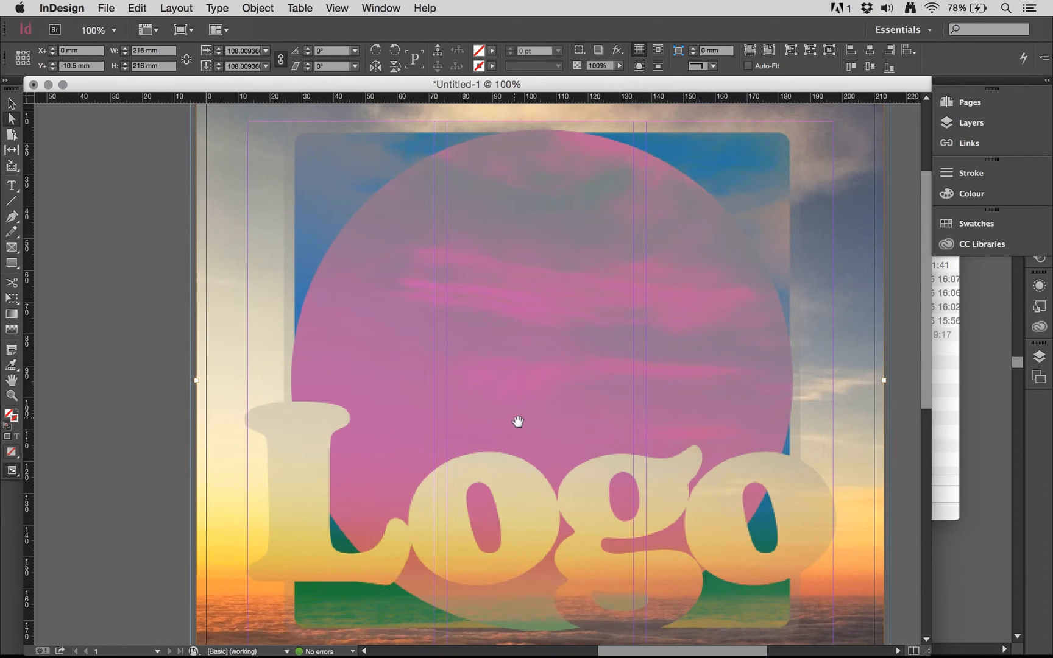
- Examine the placed image's edges and Logo lettering at 100% and 150% magnification, and return to the whole-page view
scroll(517, 420, "up", 5)
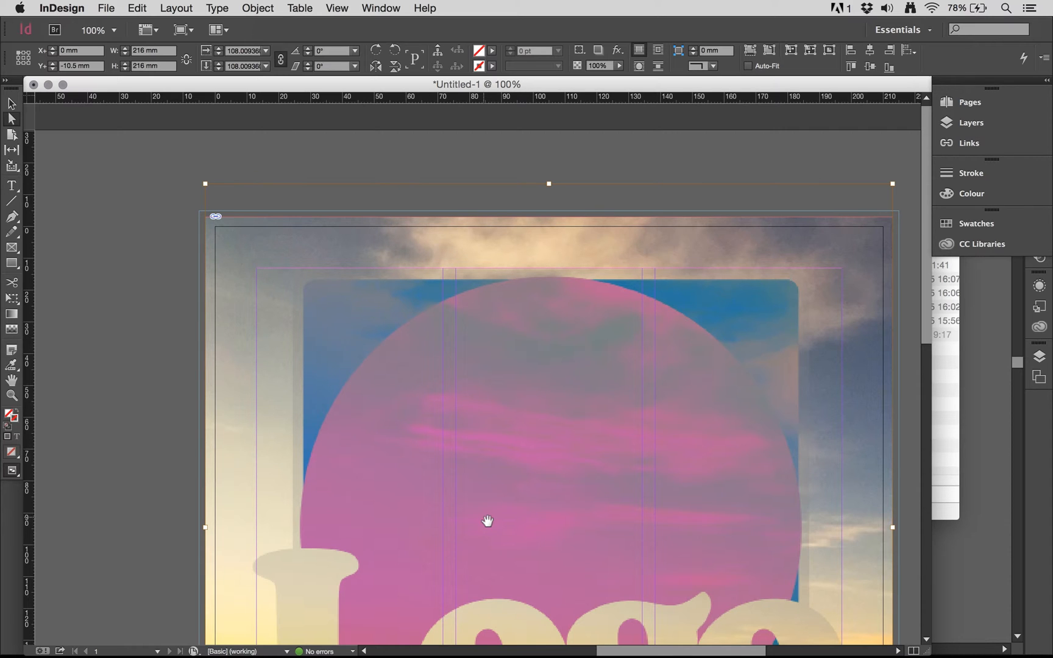
scroll(488, 521, "right", 5)
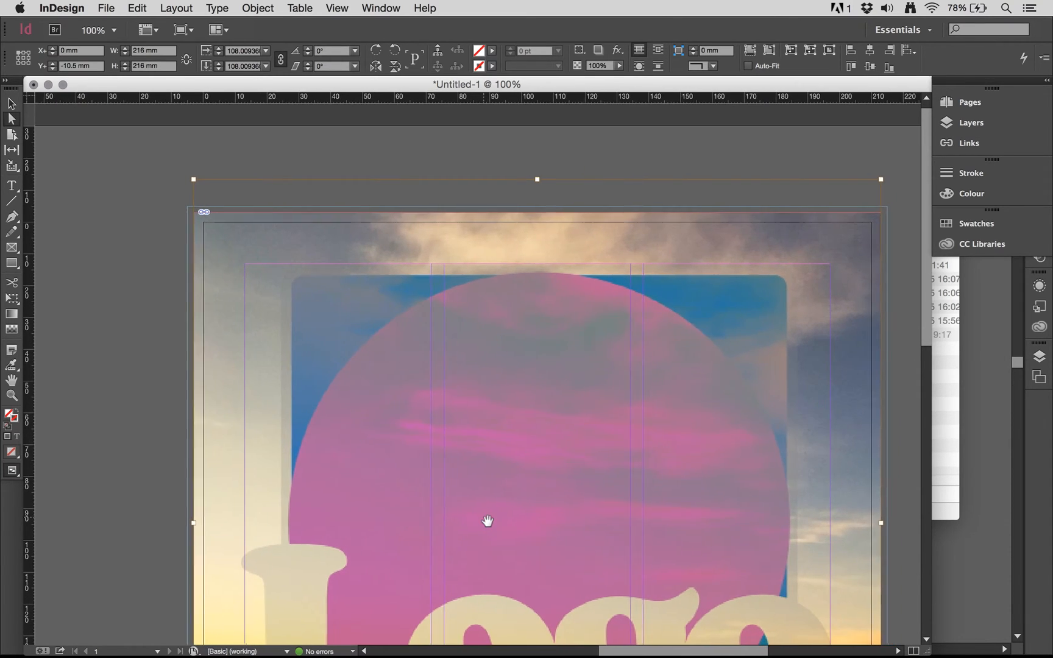
scroll(487, 520, "down", 3)
scroll(488, 520, "down", 1)
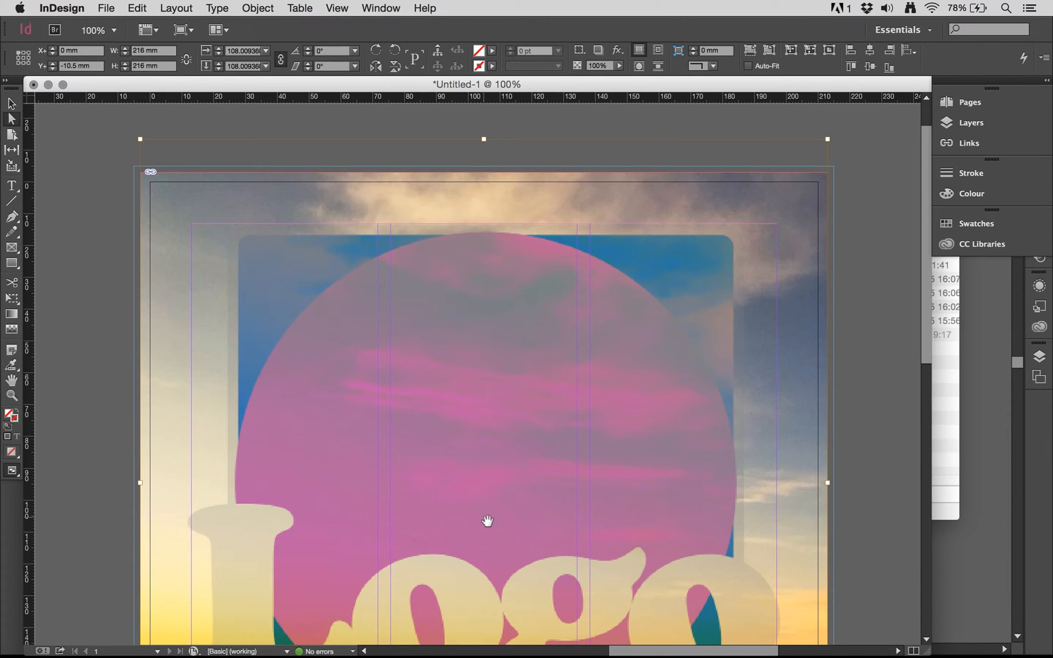
scroll(487, 521, "down", 3)
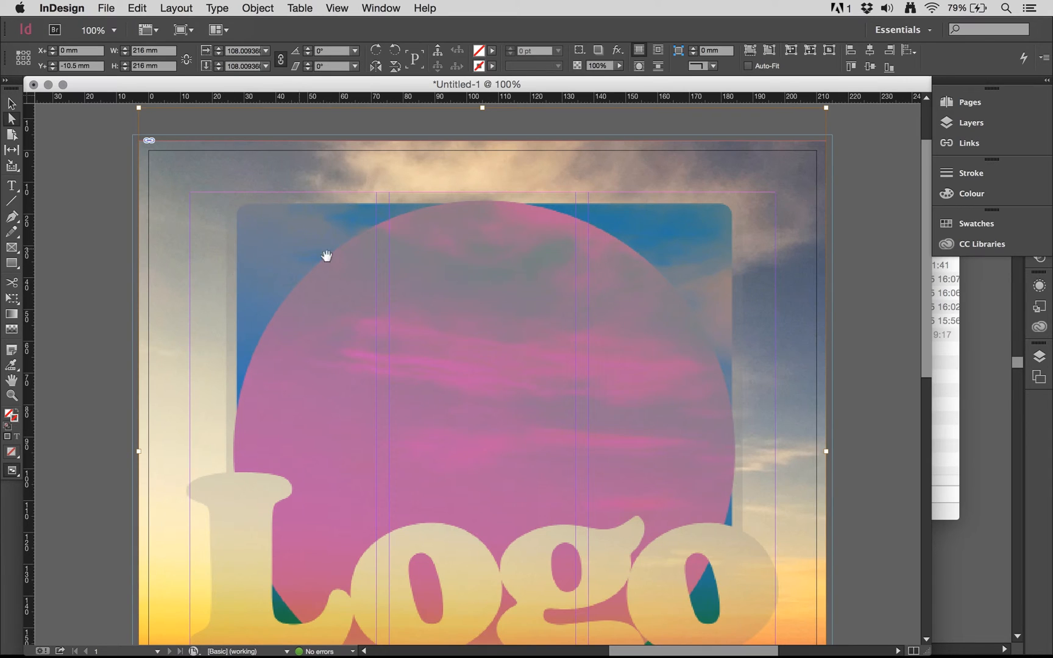
scroll(324, 301, "down", 3)
scroll(326, 300, "up", 2)
scroll(326, 301, "right", 1)
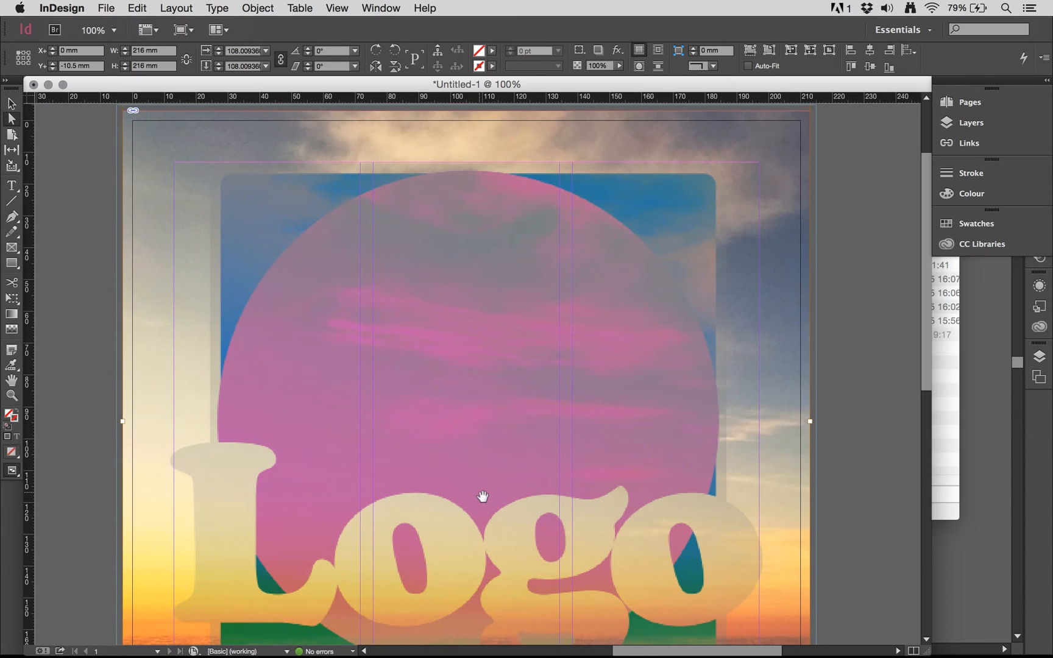
scroll(526, 493, "down", 4)
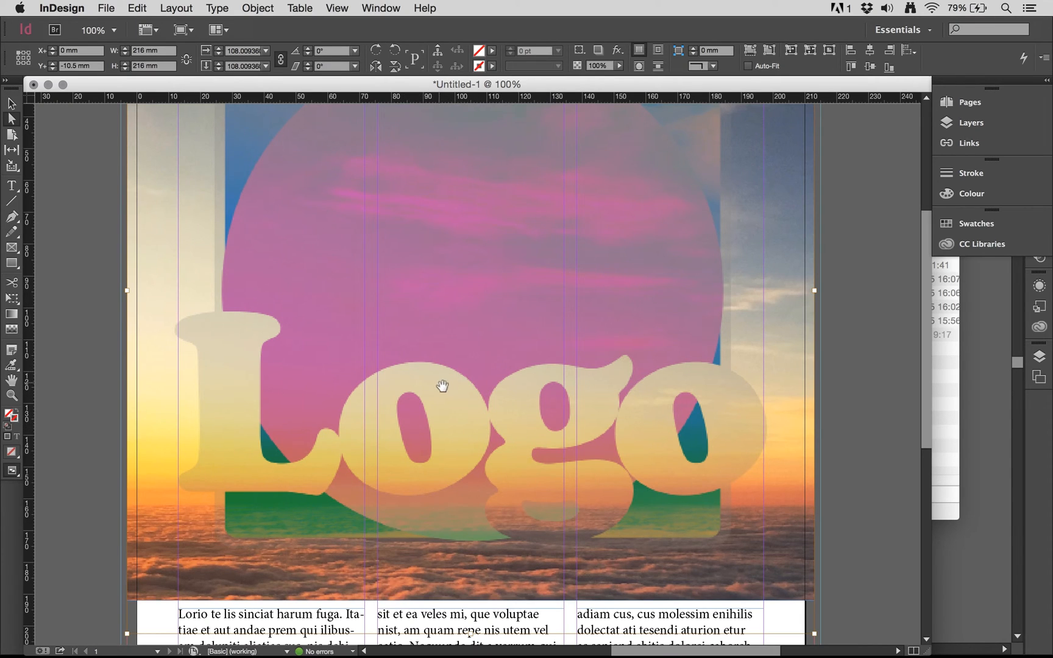
key("super+equal")
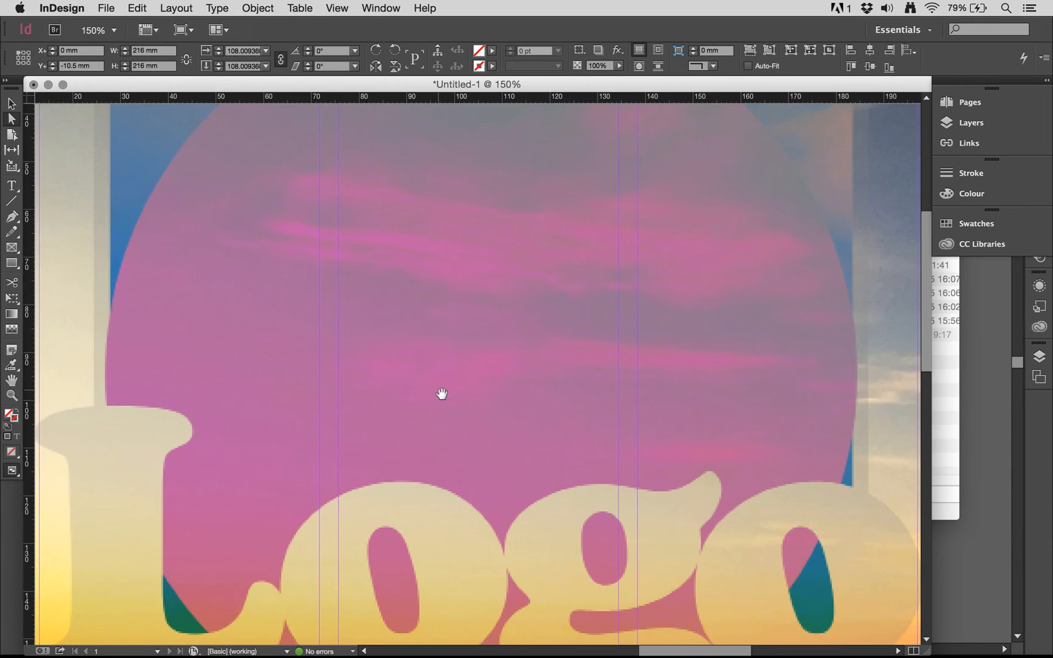
scroll(442, 394, "down", 10)
scroll(442, 394, "up", 5)
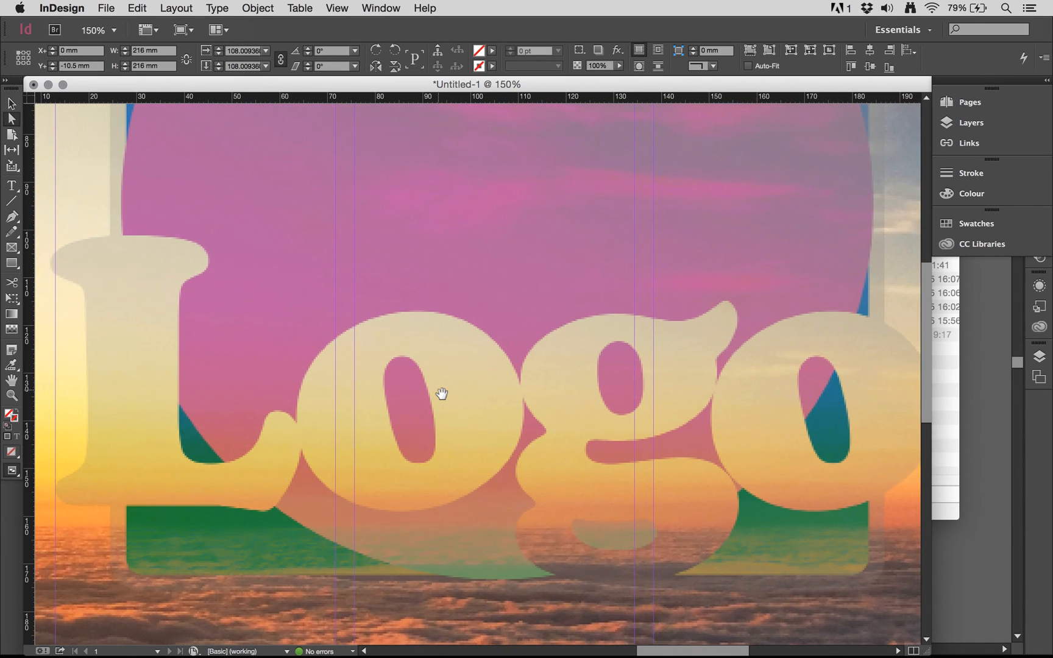
key("super+0")
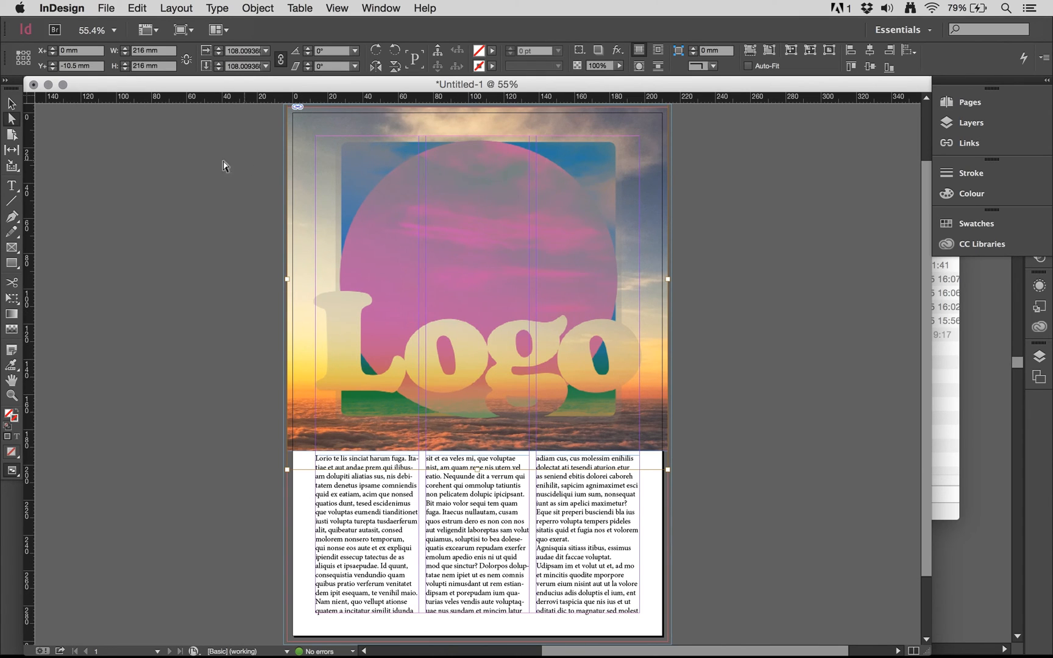
- Set the display performance preferences to a High Quality default view and High Quality view settings
left_click(62, 8)
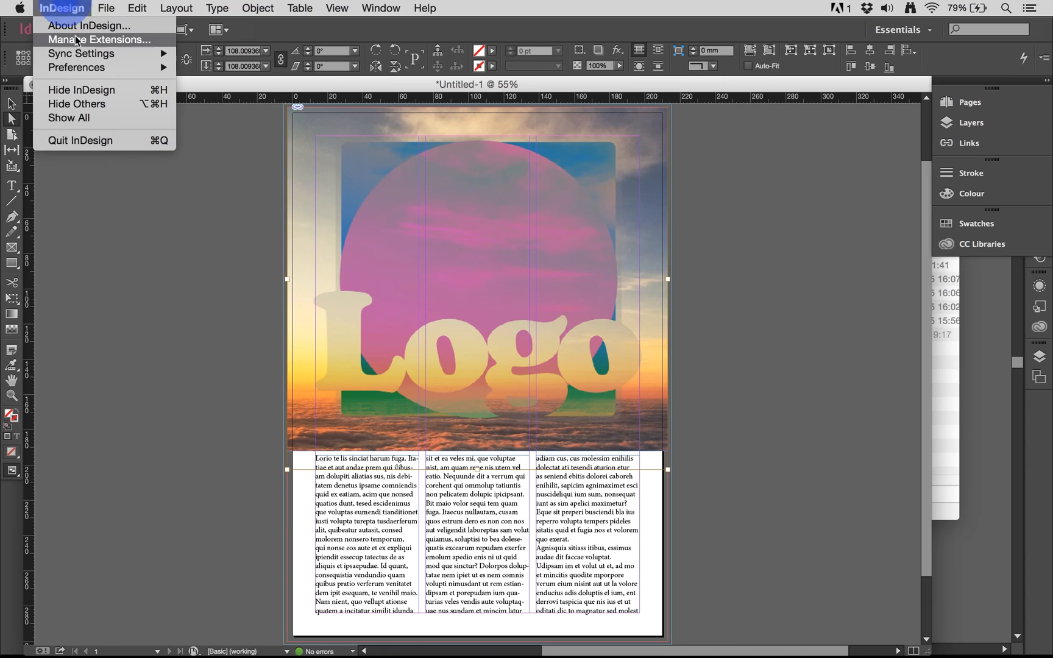
mouse_move(101, 60)
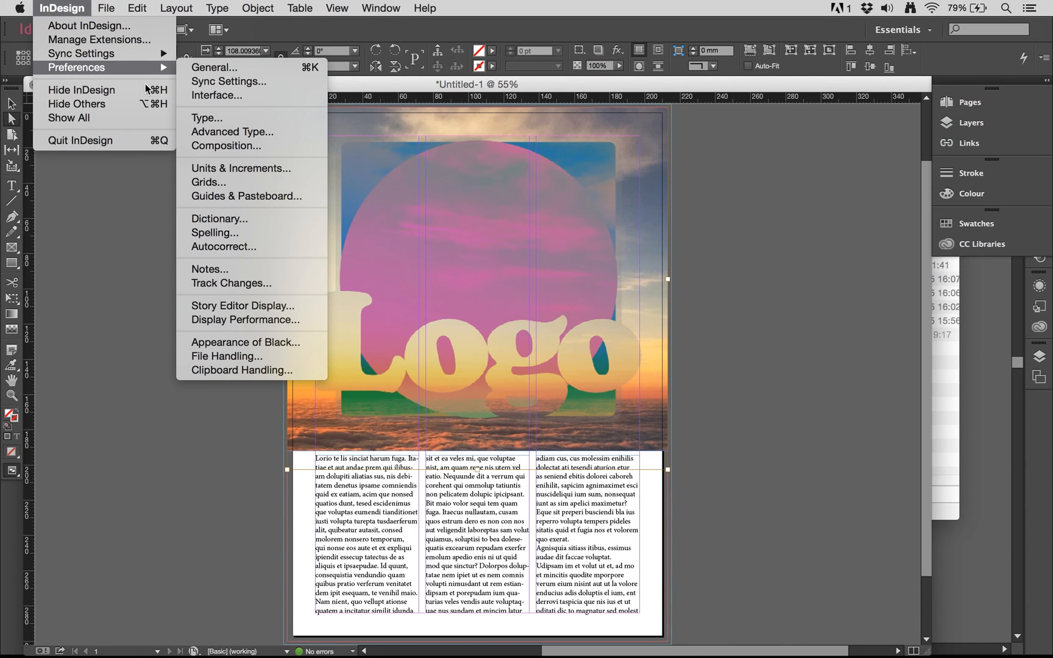
left_click(240, 319)
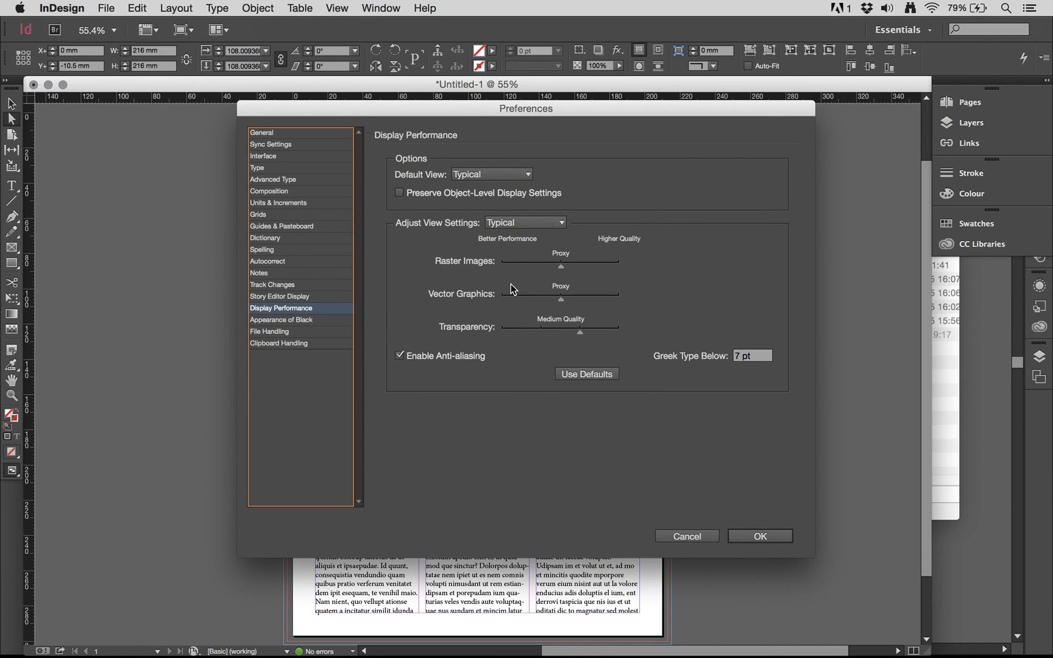
left_click(511, 177)
left_click(504, 218)
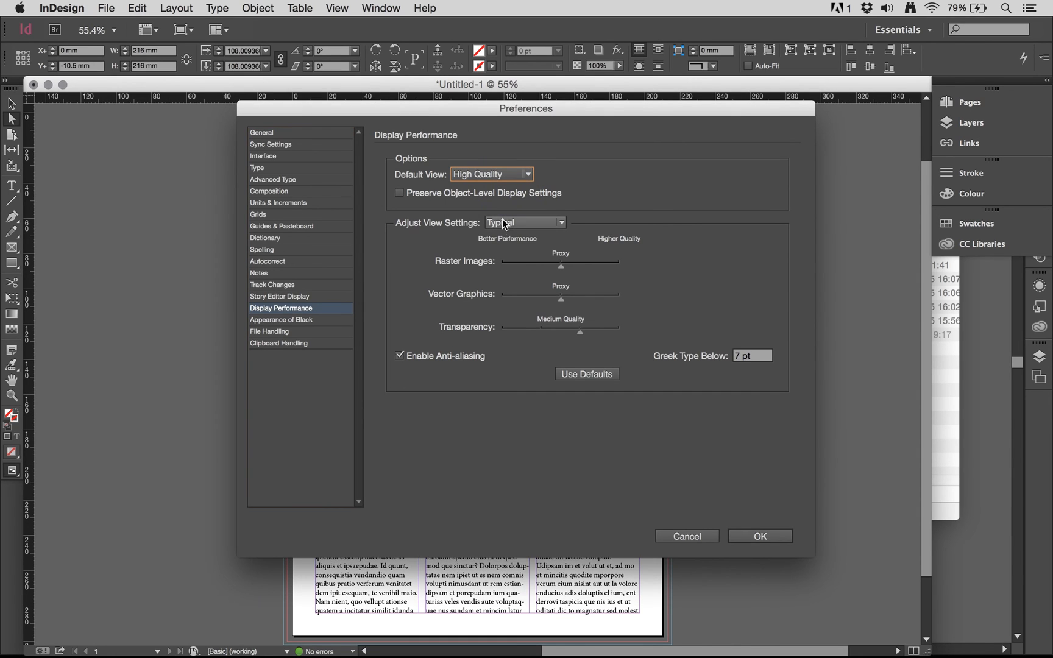
left_click(510, 224)
left_click(525, 271)
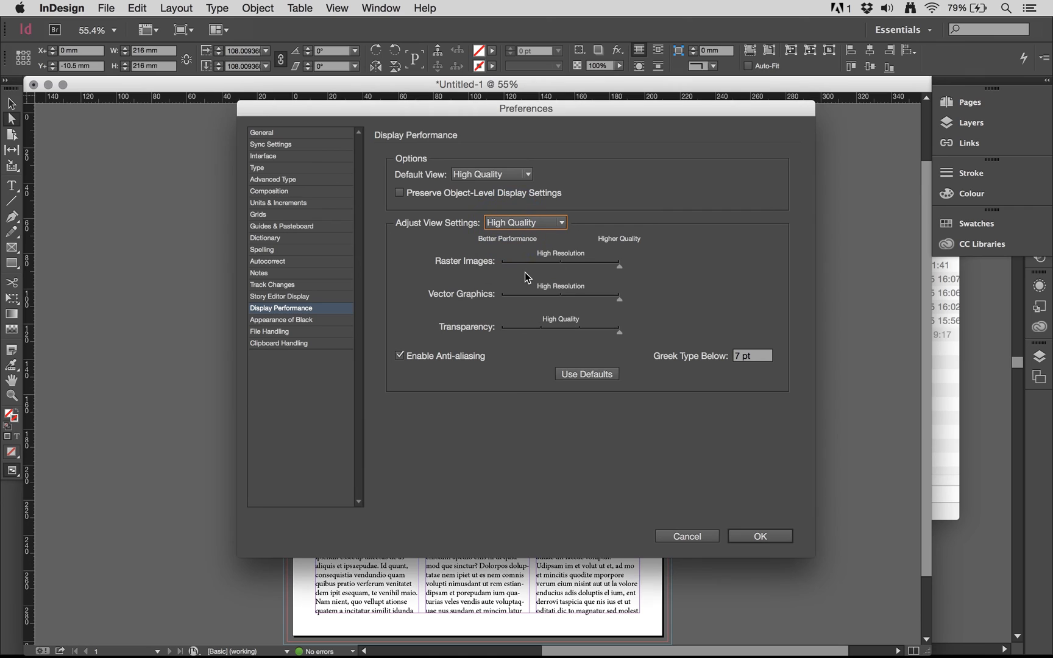
left_click(762, 536)
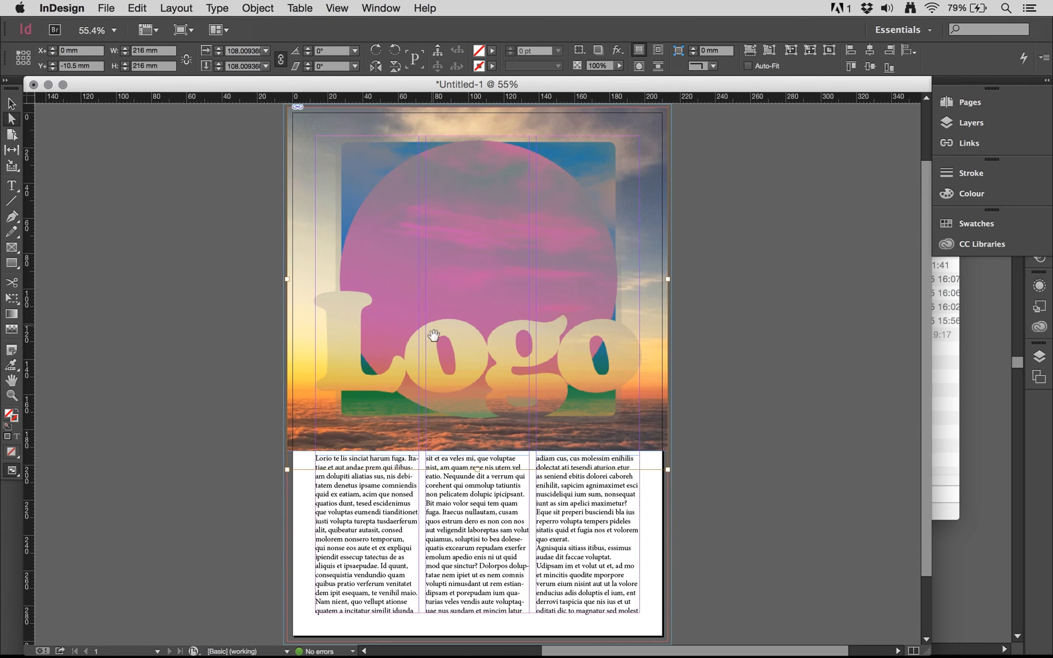
key("super+equal")
key("super+equal")
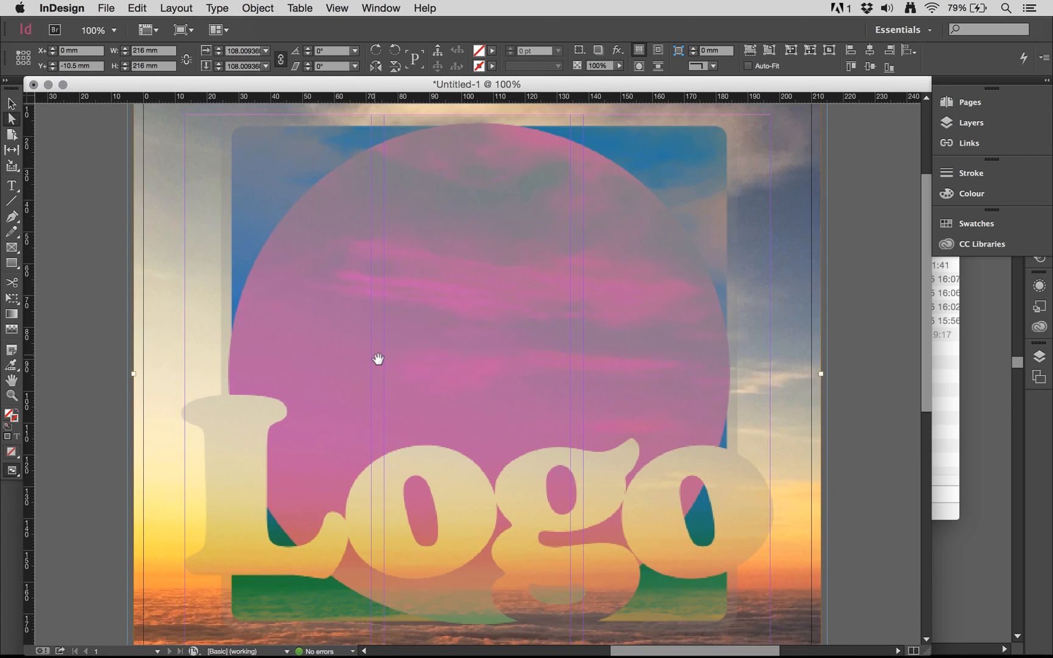
key("super+minus")
key("super+minus")
key("super+0")
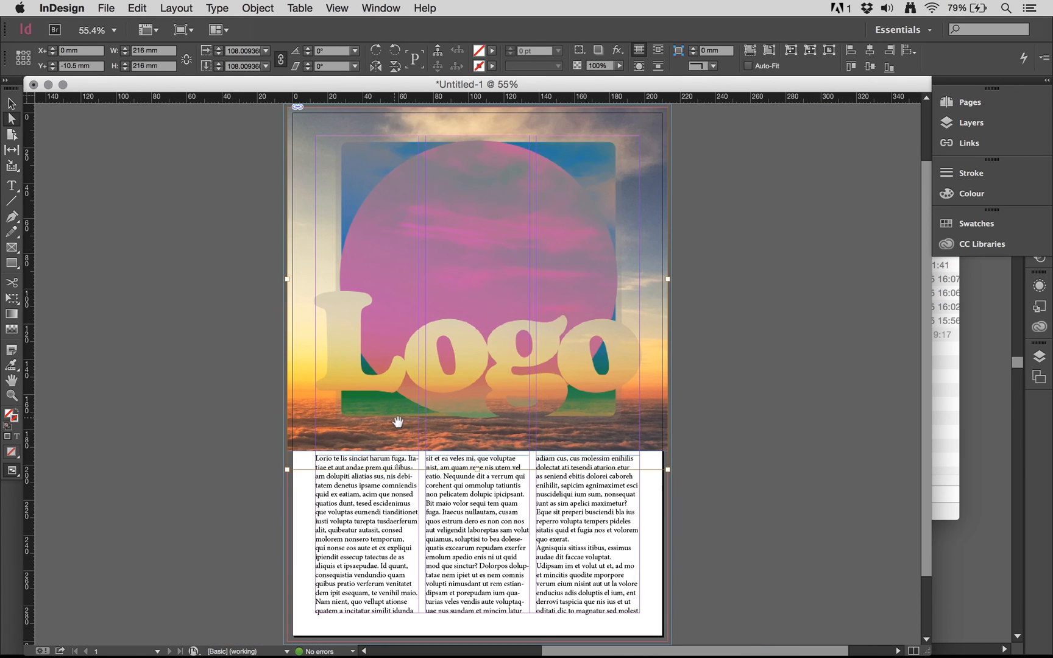
left_click(110, 9)
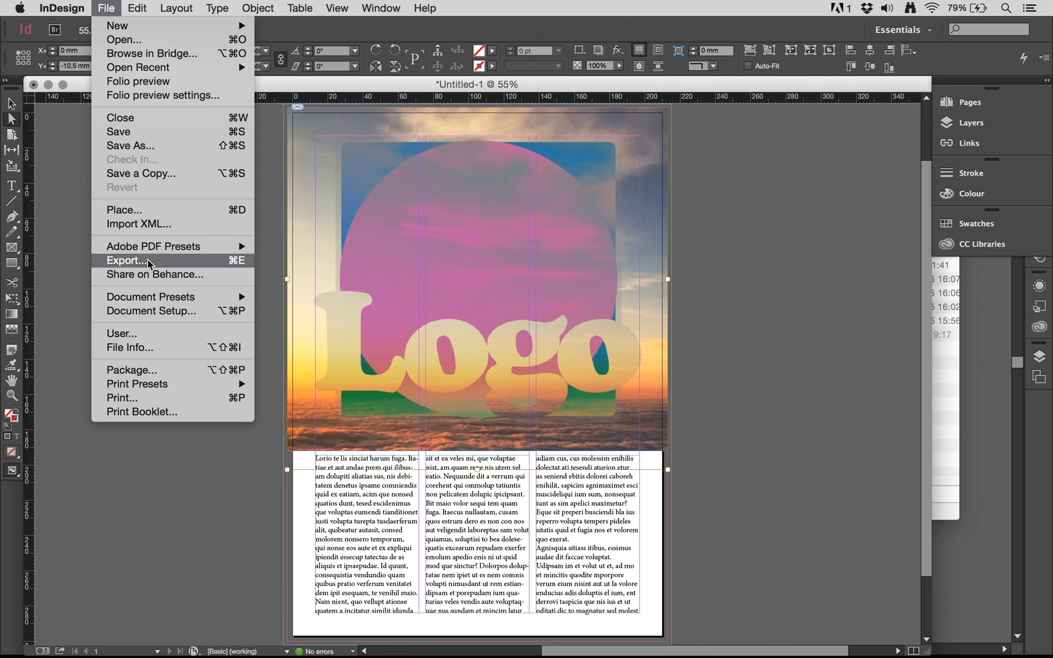
left_click(296, 266)
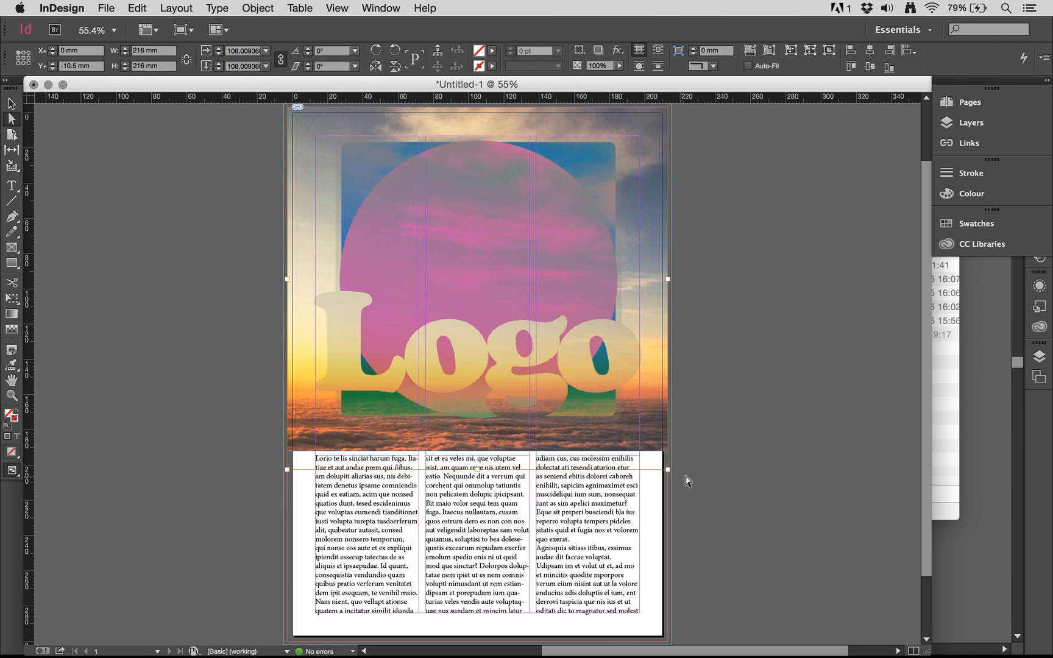